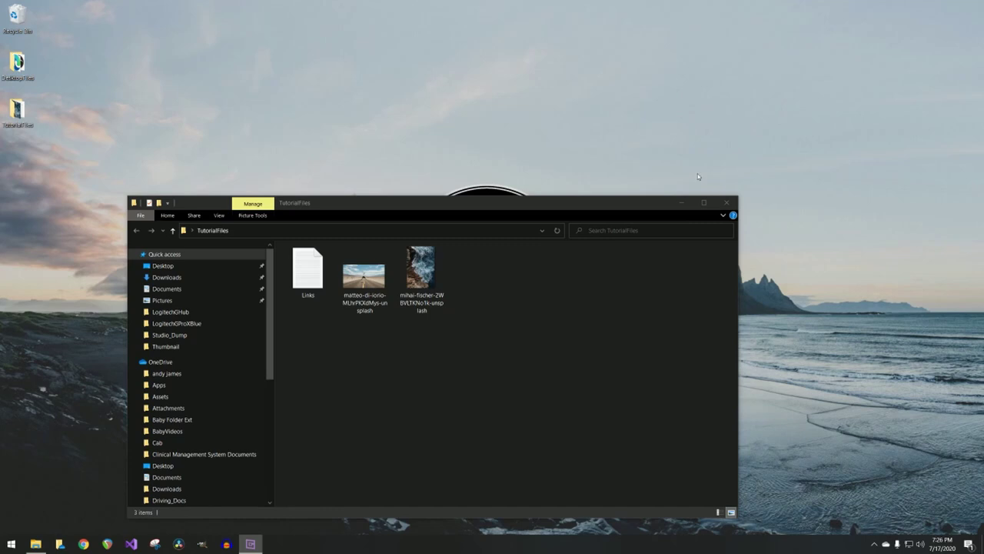
- Close the TutorialFiles folder window and launch GIMP
{"action": "key", "text": "alt+Tab"}
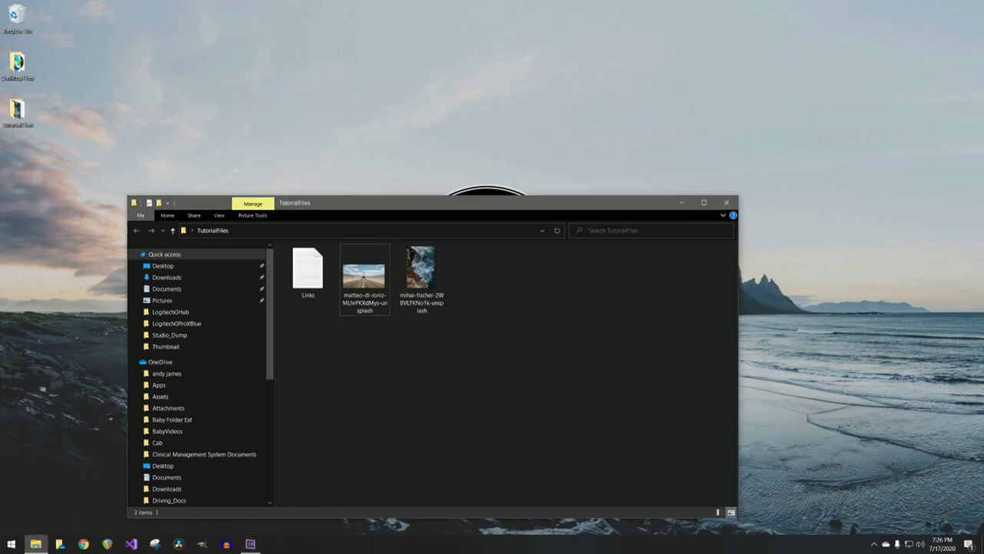
{"action": "left_click", "coordinate": [728, 205]}
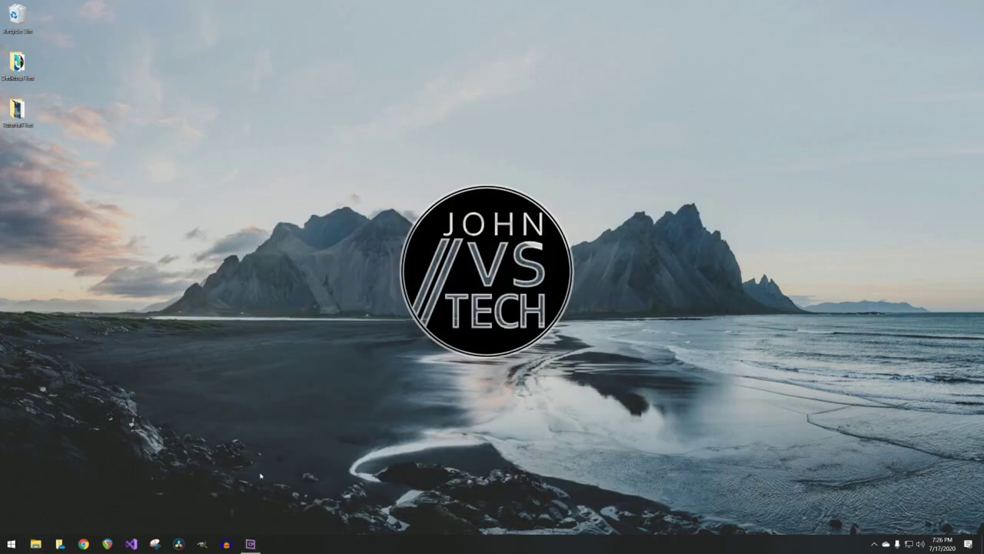
{"action": "left_click", "coordinate": [200, 544]}
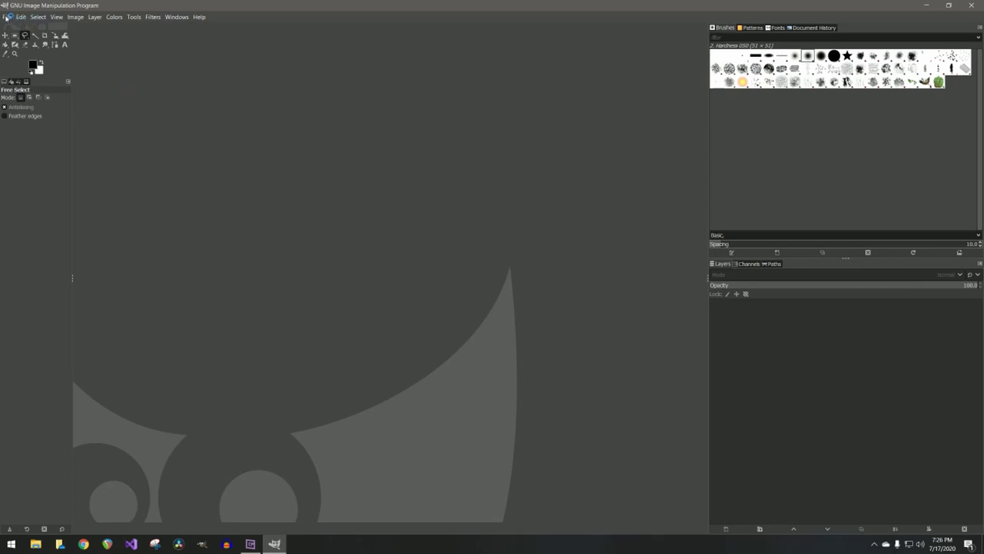
- Create a new 1920 × 1080 px image filled with transparency and with the comment cleared
{"action": "left_click", "coordinate": [7, 17]}
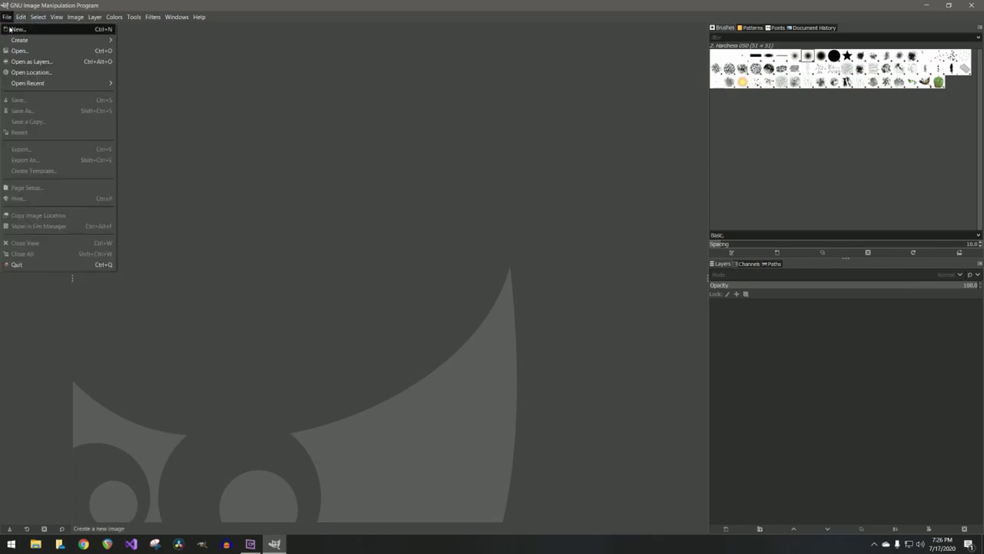
{"action": "left_click", "coordinate": [20, 31]}
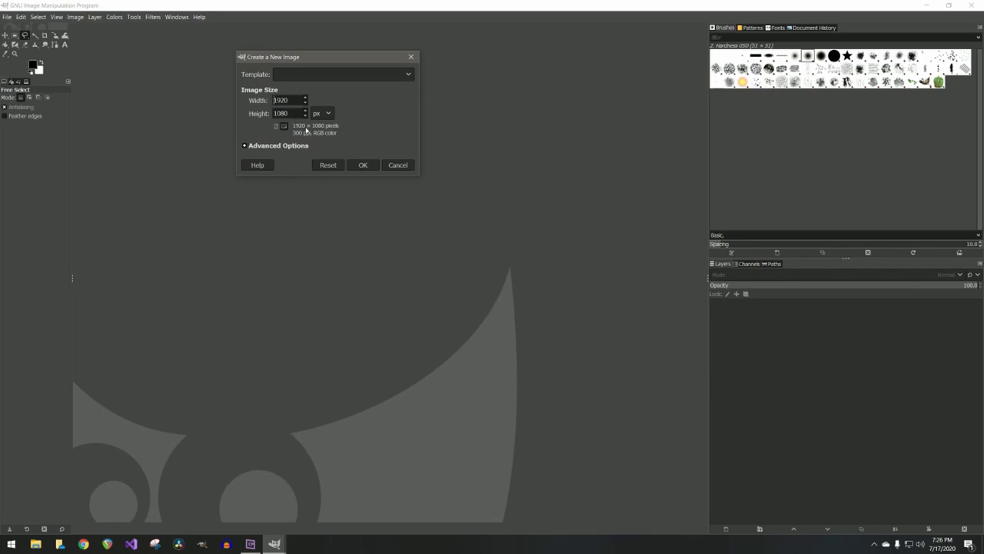
{"action": "left_click", "coordinate": [278, 145]}
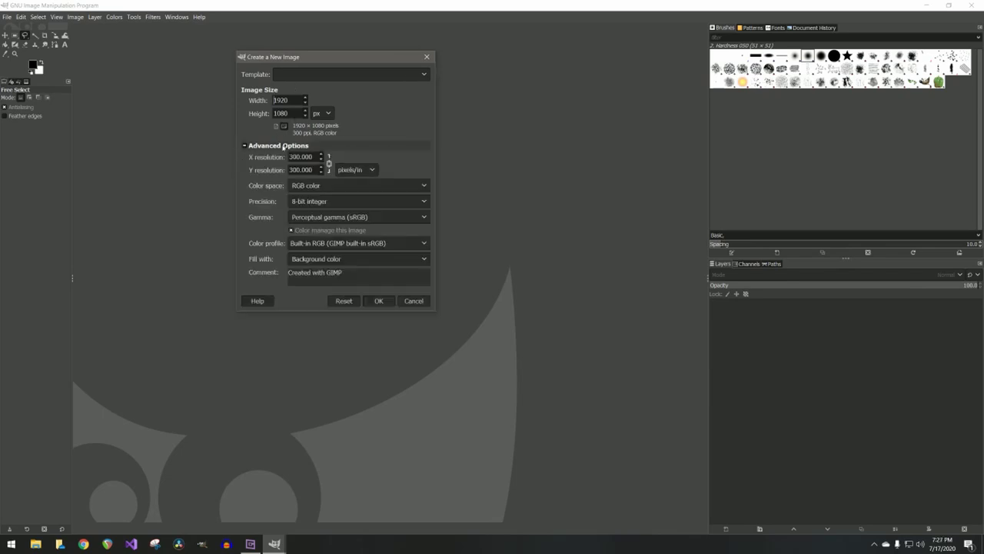
{"action": "triple_click", "coordinate": [347, 277]}
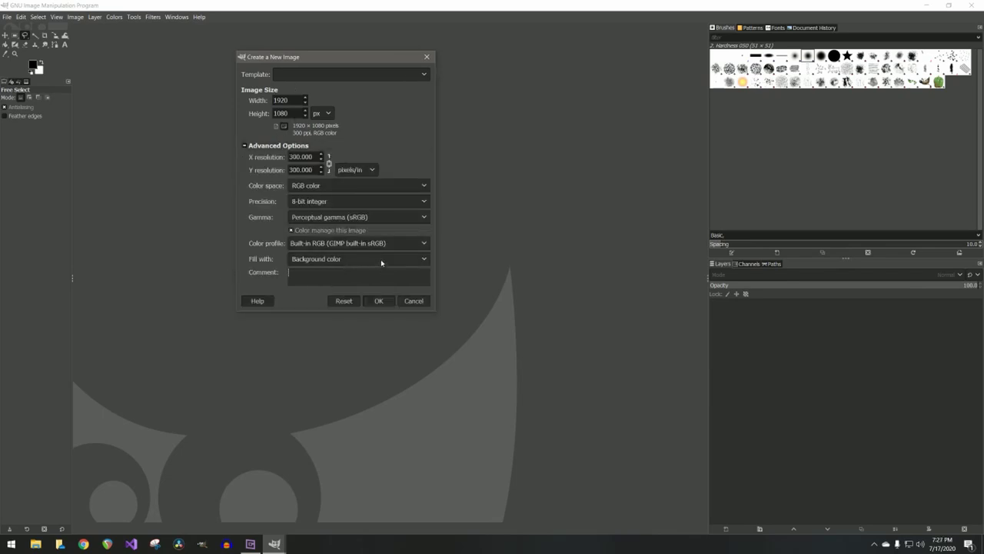
{"action": "left_click", "coordinate": [383, 260]}
{"action": "left_click", "coordinate": [336, 305]}
{"action": "left_click", "coordinate": [377, 300]}
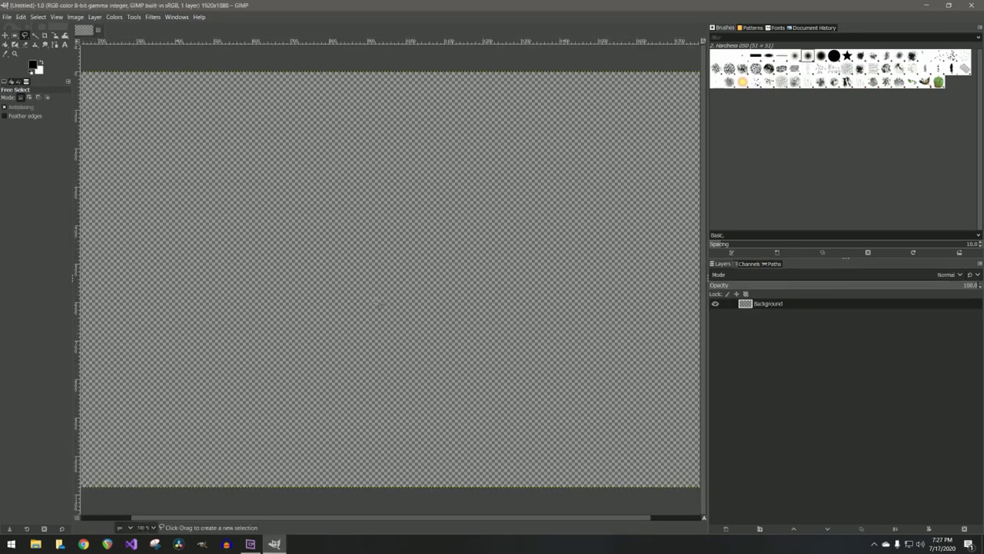
- Add the desert road photo from TutorialFiles as an sRGB-converted layer, and move it so the man's raised hand fits inside the canvas
{"action": "double_click", "coordinate": [146, 9]}
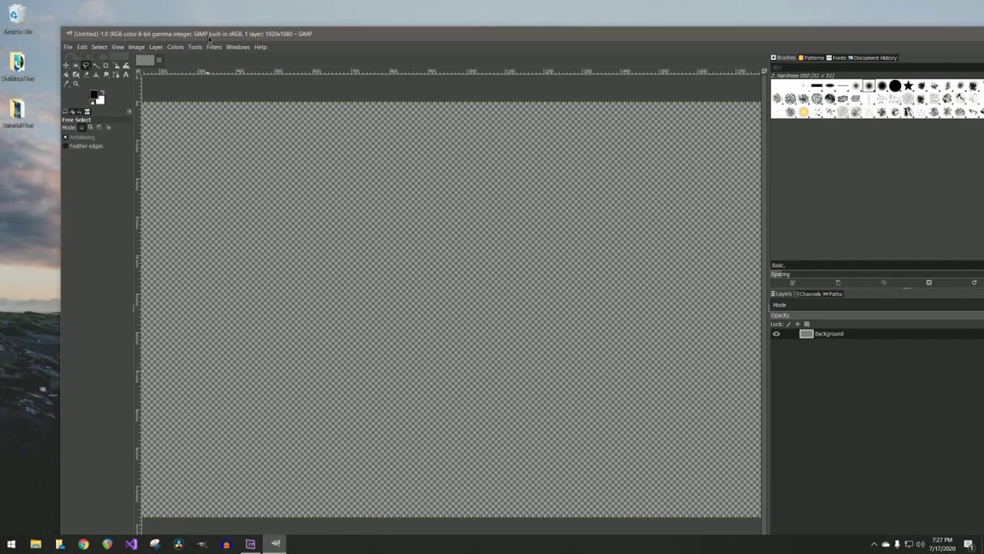
{"action": "left_click", "coordinate": [37, 134]}
{"action": "double_click", "coordinate": [20, 117]}
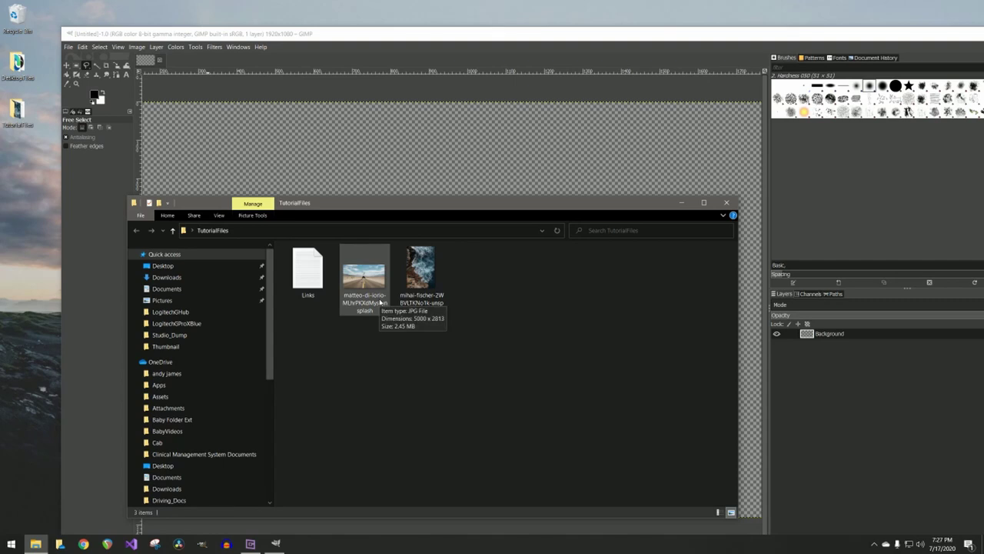
{"action": "left_click", "coordinate": [378, 302]}
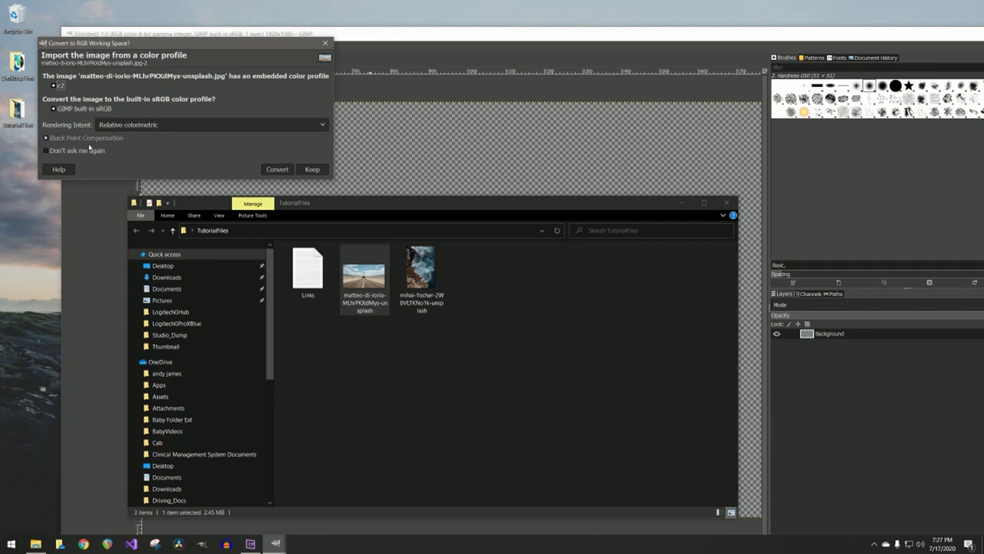
{"action": "left_click", "coordinate": [277, 170]}
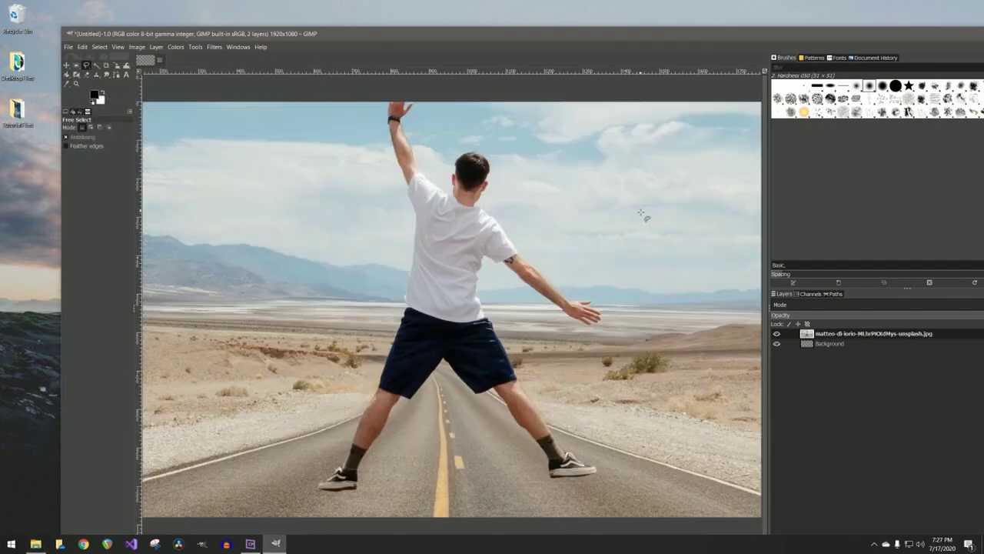
{"action": "double_click", "coordinate": [431, 37]}
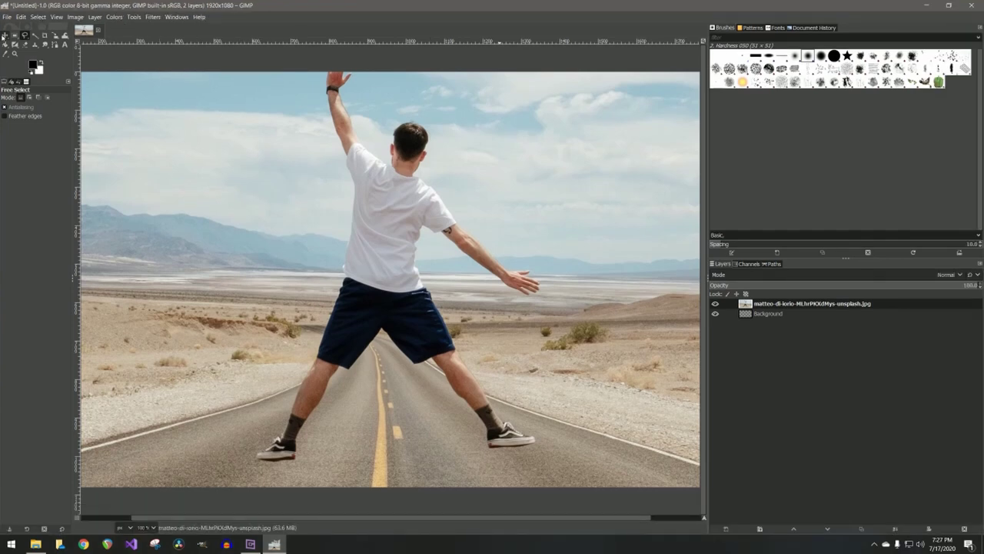
{"action": "left_click", "coordinate": [4, 36]}
{"action": "left_click_drag", "start_coordinate": [366, 200], "coordinate": [359, 227]}
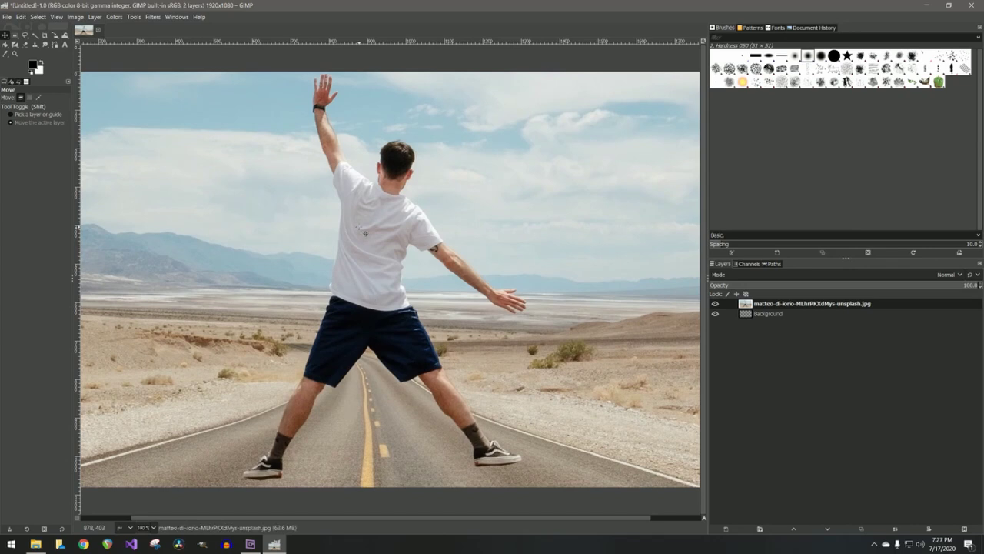
- Start a Free Select outline around the man's raised hand, tracing the fingers, wrist and forearm edge at 700% zoom
{"action": "left_click", "coordinate": [25, 35]}
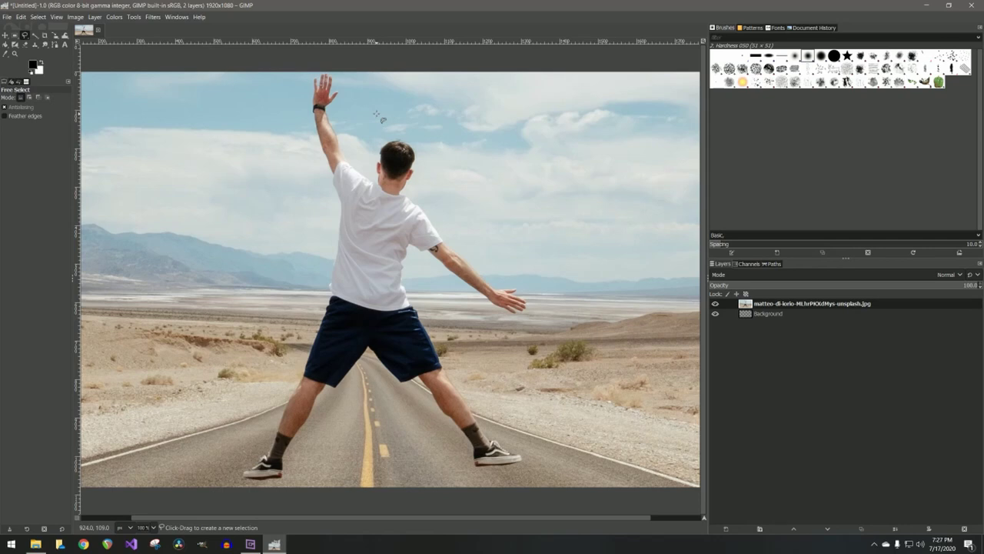
{"action": "key", "text": "z"}
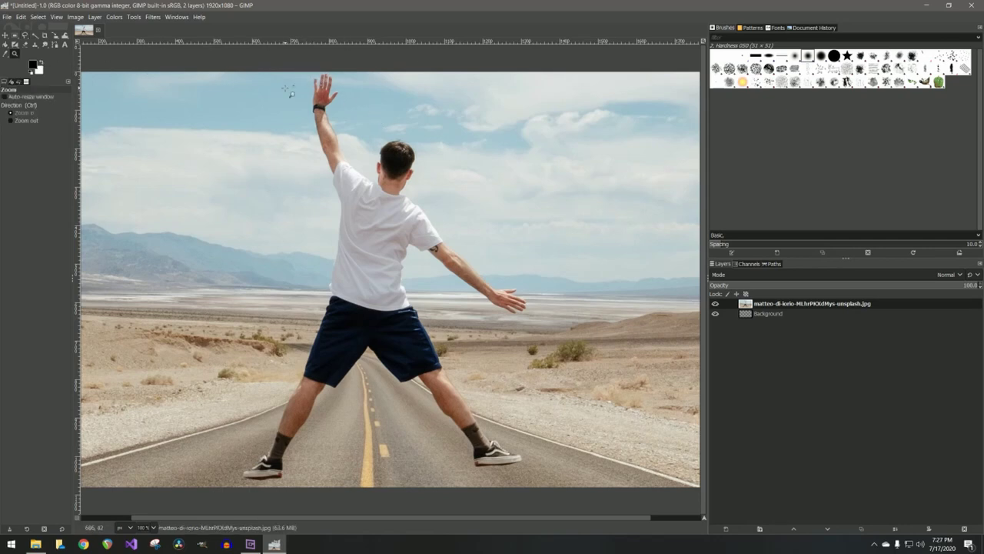
{"action": "left_click_drag", "start_coordinate": [292, 71], "coordinate": [376, 157]}
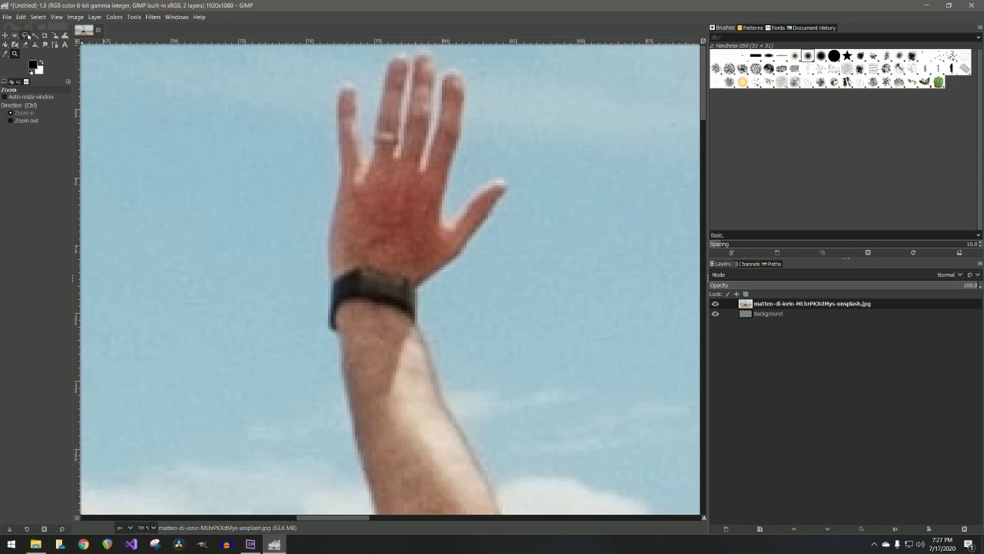
{"action": "key", "text": "f"}
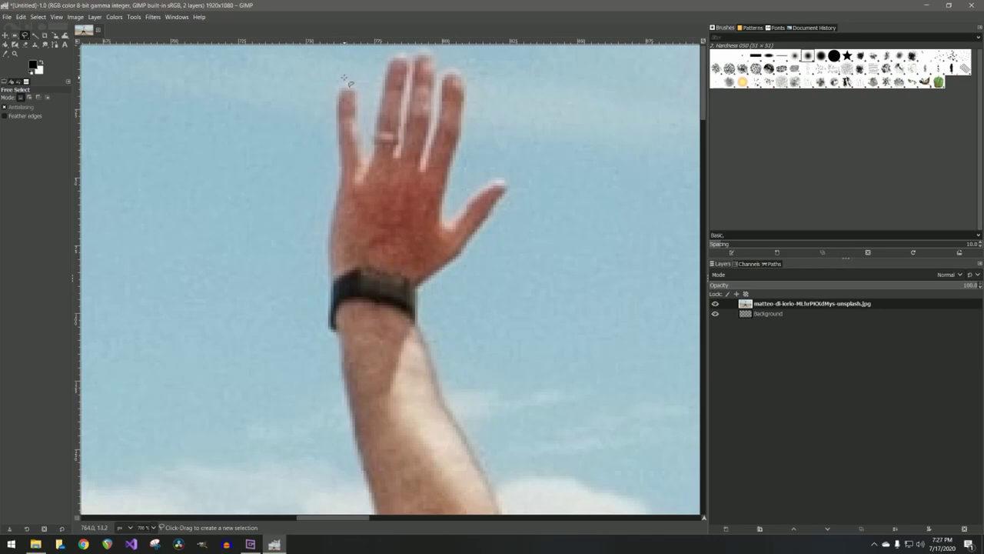
{"action": "mouse_move", "coordinate": [347, 83]}
{"action": "left_mouse_down"}
{"action": "mouse_move", "coordinate": [357, 113]}
{"action": "mouse_move", "coordinate": [372, 127]}
{"action": "mouse_move", "coordinate": [407, 57]}
{"action": "mouse_move", "coordinate": [436, 101]}
{"action": "mouse_move", "coordinate": [446, 74]}
{"action": "mouse_move", "coordinate": [468, 133]}
{"action": "mouse_move", "coordinate": [446, 220]}
{"action": "mouse_move", "coordinate": [487, 184]}
{"action": "mouse_move", "coordinate": [502, 209]}
{"action": "mouse_move", "coordinate": [425, 290]}
{"action": "mouse_move", "coordinate": [454, 412]}
{"action": "left_mouse_up"}
- Continue the Free Select outline down the raised arm's inner edge and along the shirt sleeve to the shoulder
{"action": "scroll", "coordinate": [533, 163], "scroll_direction": "down", "scroll_amount": 5}
{"action": "left_click", "coordinate": [496, 200]}
{"action": "left_click", "coordinate": [509, 255]}
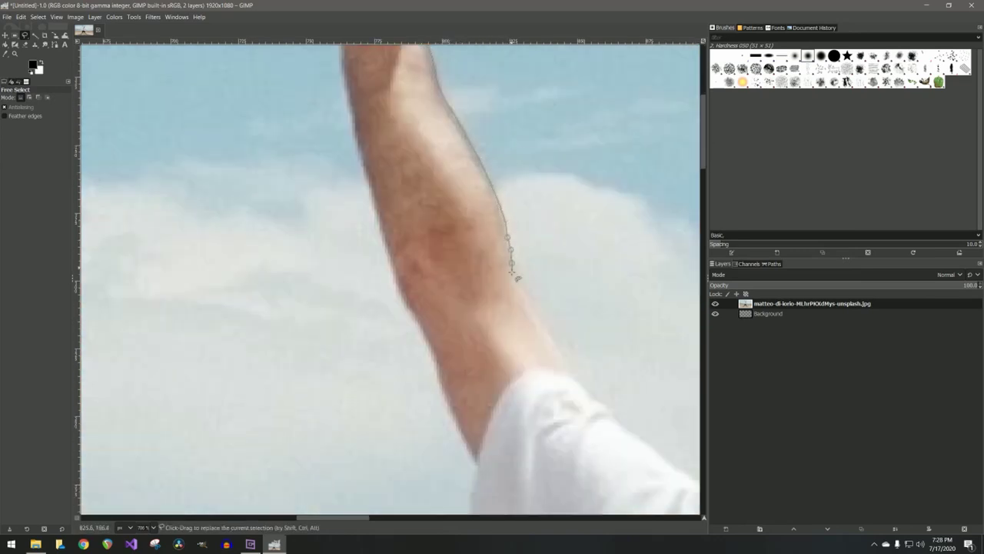
{"action": "left_click", "coordinate": [527, 300]}
{"action": "left_click", "coordinate": [564, 355]}
{"action": "left_click", "coordinate": [598, 401]}
{"action": "left_click", "coordinate": [617, 412]}
{"action": "left_click", "coordinate": [676, 467]}
- Continue the outline around the man's head, ears and neck, and along the collar and the lowered arm's shoulder
{"action": "left_click_drag", "start_coordinate": [675, 467], "coordinate": [206, 196]}
{"action": "mouse_move", "coordinate": [258, 225]}
{"action": "left_mouse_down"}
{"action": "mouse_move", "coordinate": [321, 250]}
{"action": "mouse_move", "coordinate": [312, 171]}
{"action": "mouse_move", "coordinate": [338, 79]}
{"action": "mouse_move", "coordinate": [335, 256]}
{"action": "mouse_move", "coordinate": [451, 181]}
{"action": "mouse_move", "coordinate": [582, 276]}
{"action": "mouse_move", "coordinate": [550, 383]}
{"action": "mouse_move", "coordinate": [561, 423]}
{"action": "left_mouse_up"}
{"action": "scroll", "coordinate": [336, 256], "scroll_direction": "up", "scroll_amount": 5}
{"action": "scroll", "coordinate": [513, 206], "scroll_direction": "down", "scroll_amount": 5}
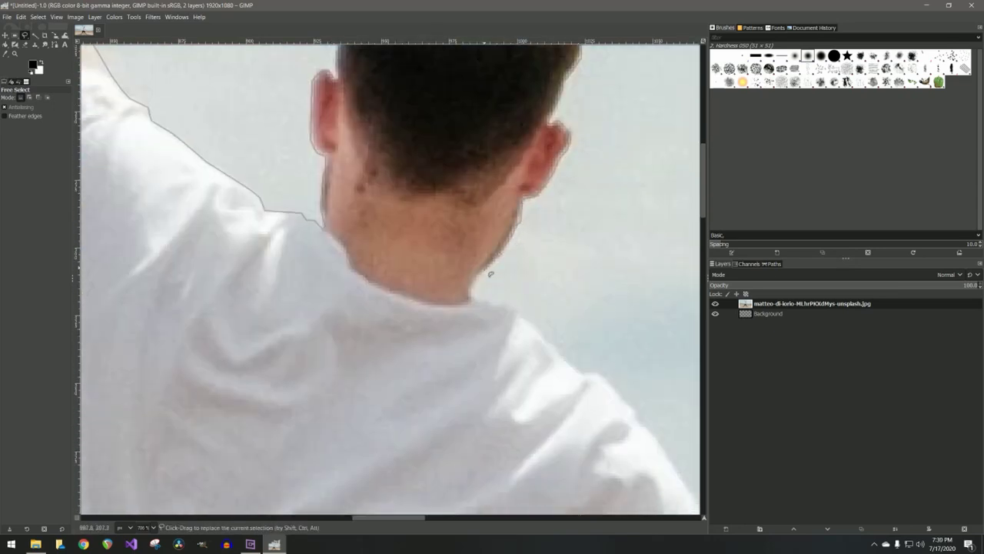
{"action": "left_click", "coordinate": [473, 301]}
{"action": "left_click", "coordinate": [505, 301]}
{"action": "left_click", "coordinate": [549, 338]}
{"action": "left_click", "coordinate": [582, 373]}
{"action": "left_click", "coordinate": [609, 375]}
{"action": "left_click", "coordinate": [667, 450]}
{"action": "mouse_move", "coordinate": [668, 450]}
{"action": "left_mouse_down"}
{"action": "mouse_move", "coordinate": [266, 188]}
{"action": "mouse_move", "coordinate": [375, 355]}
{"action": "mouse_move", "coordinate": [511, 472]}
{"action": "mouse_move", "coordinate": [623, 257]}
{"action": "mouse_move", "coordinate": [452, 375]}
{"action": "mouse_move", "coordinate": [555, 400]}
{"action": "mouse_move", "coordinate": [650, 461]}
{"action": "mouse_move", "coordinate": [650, 291]}
{"action": "mouse_move", "coordinate": [547, 315]}
{"action": "mouse_move", "coordinate": [477, 310]}
{"action": "mouse_move", "coordinate": [367, 234]}
{"action": "left_mouse_up"}
- Trace the outline around the lowered arm and its hand, returning along the arm's underside to the shirt
{"action": "scroll", "coordinate": [512, 473], "scroll_direction": "down", "scroll_amount": 5}
{"action": "scroll", "coordinate": [624, 257], "scroll_direction": "right", "scroll_amount": 5}
{"action": "scroll", "coordinate": [650, 291], "scroll_direction": "down", "scroll_amount": 5}
{"action": "scroll", "coordinate": [495, 396], "scroll_direction": "left", "scroll_amount": 4}
{"action": "scroll", "coordinate": [495, 395], "scroll_direction": "up", "scroll_amount": 3}
{"action": "left_click_drag", "start_coordinate": [538, 357], "coordinate": [322, 193]}
{"action": "scroll", "coordinate": [322, 192], "scroll_direction": "up", "scroll_amount": 2}
{"action": "mouse_move", "coordinate": [292, 298]}
{"action": "left_mouse_down"}
{"action": "mouse_move", "coordinate": [150, 231]}
{"action": "mouse_move", "coordinate": [85, 184]}
{"action": "left_mouse_up"}
- Extend the outline down the side of the shirt and the outer edge of the shorts to the hem
{"action": "scroll", "coordinate": [85, 184], "scroll_direction": "left", "scroll_amount": 5}
{"action": "mouse_move", "coordinate": [408, 185]}
{"action": "left_mouse_down"}
{"action": "mouse_move", "coordinate": [393, 282]}
{"action": "mouse_move", "coordinate": [365, 328]}
{"action": "mouse_move", "coordinate": [365, 380]}
{"action": "left_mouse_up"}
{"action": "scroll", "coordinate": [358, 373], "scroll_direction": "down", "scroll_amount": 4}
{"action": "mouse_move", "coordinate": [358, 132]}
{"action": "left_mouse_down"}
{"action": "mouse_move", "coordinate": [421, 360]}
{"action": "mouse_move", "coordinate": [489, 471]}
{"action": "left_mouse_up"}
{"action": "scroll", "coordinate": [489, 471], "scroll_direction": "down", "scroll_amount": 4}
{"action": "left_click_drag", "start_coordinate": [489, 232], "coordinate": [599, 457]}
{"action": "scroll", "coordinate": [631, 354], "scroll_direction": "down", "scroll_amount": 3}
{"action": "left_click_drag", "start_coordinate": [619, 323], "coordinate": [649, 404]}
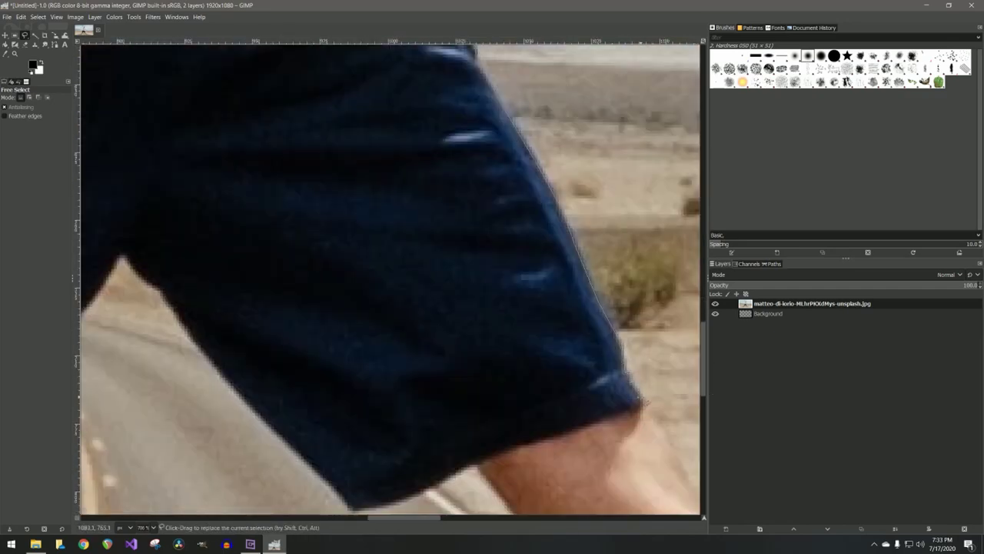
- Trace the outer edge of the leg below the lowered arm, from the shorts hem to the sock
{"action": "scroll", "coordinate": [649, 404], "scroll_direction": "down", "scroll_amount": 3}
{"action": "scroll", "coordinate": [649, 404], "scroll_direction": "right", "scroll_amount": 4}
{"action": "left_click_drag", "start_coordinate": [382, 221], "coordinate": [529, 432]}
{"action": "scroll", "coordinate": [529, 432], "scroll_direction": "down", "scroll_amount": 3}
{"action": "left_click_drag", "start_coordinate": [530, 260], "coordinate": [612, 401]}
{"action": "scroll", "coordinate": [611, 400], "scroll_direction": "down", "scroll_amount": 1}
{"action": "left_click_drag", "start_coordinate": [611, 318], "coordinate": [667, 419]}
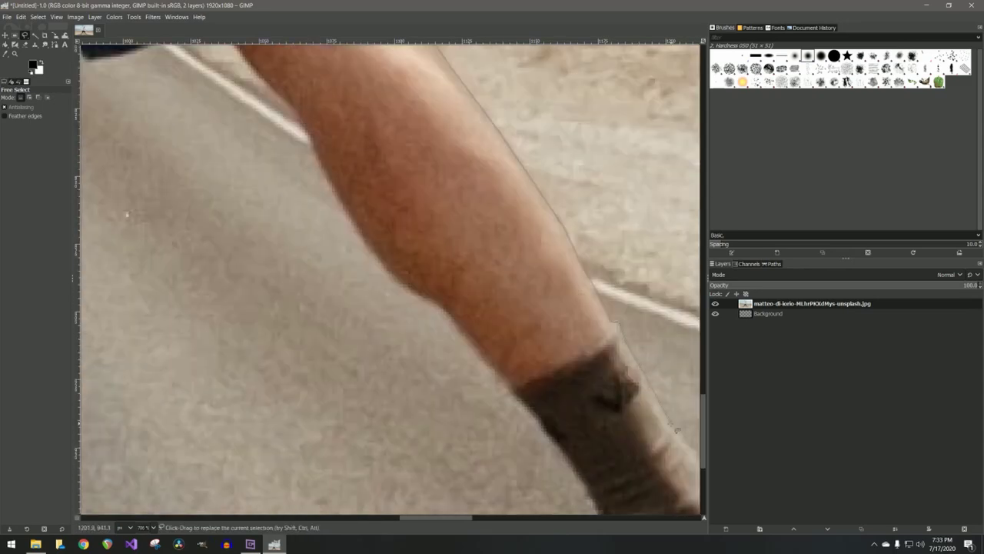
- Outline that leg's shoe and trace the inner leg and shorts edge back up towards the crotch
{"action": "scroll", "coordinate": [667, 419], "scroll_direction": "right", "scroll_amount": 3}
{"action": "scroll", "coordinate": [667, 419], "scroll_direction": "down", "scroll_amount": 3}
{"action": "mouse_move", "coordinate": [380, 191]}
{"action": "left_mouse_down"}
{"action": "mouse_move", "coordinate": [653, 379]}
{"action": "mouse_move", "coordinate": [339, 420]}
{"action": "mouse_move", "coordinate": [305, 259]}
{"action": "mouse_move", "coordinate": [120, 60]}
{"action": "left_mouse_up"}
{"action": "left_click_drag", "start_coordinate": [121, 60], "coordinate": [376, 181]}
{"action": "scroll", "coordinate": [679, 359], "scroll_direction": "up", "scroll_amount": 5}
{"action": "mouse_move", "coordinate": [373, 403]}
{"action": "left_mouse_down"}
{"action": "mouse_move", "coordinate": [264, 215]}
{"action": "mouse_move", "coordinate": [190, 134]}
{"action": "left_mouse_up"}
{"action": "scroll", "coordinate": [191, 134], "scroll_direction": "left", "scroll_amount": 5}
{"action": "scroll", "coordinate": [461, 318], "scroll_direction": "up", "scroll_amount": 6}
{"action": "left_click_drag", "start_coordinate": [423, 483], "coordinate": [235, 275]}
{"action": "scroll", "coordinate": [235, 275], "scroll_direction": "left", "scroll_amount": 6}
{"action": "left_click_drag", "start_coordinate": [584, 267], "coordinate": [502, 289]}
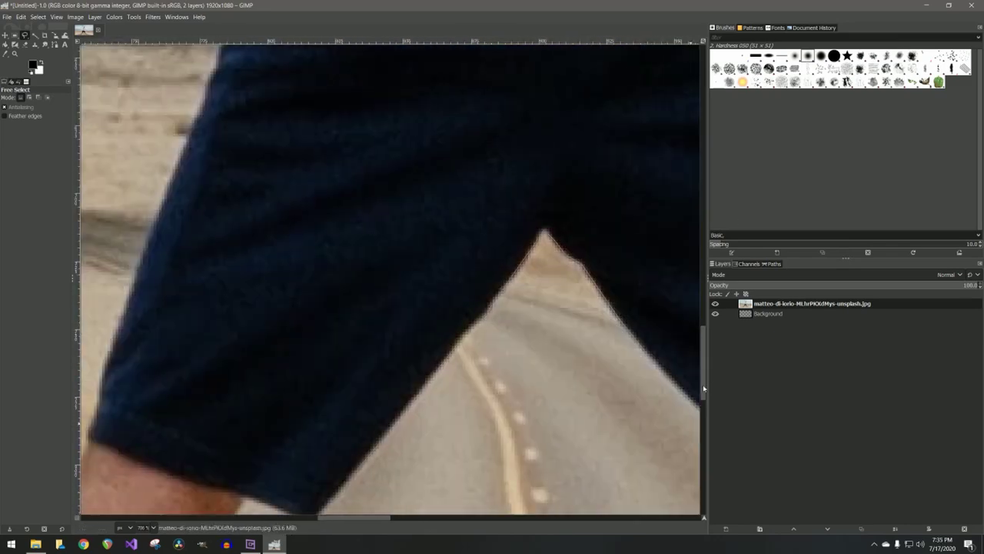
- Trace down the inner edge of the other leg and around the sole of its shoe
{"action": "scroll", "coordinate": [507, 295], "scroll_direction": "down", "scroll_amount": 10}
{"action": "scroll", "coordinate": [356, 391], "scroll_direction": "left", "scroll_amount": 6}
{"action": "scroll", "coordinate": [350, 396], "scroll_direction": "down", "scroll_amount": 5}
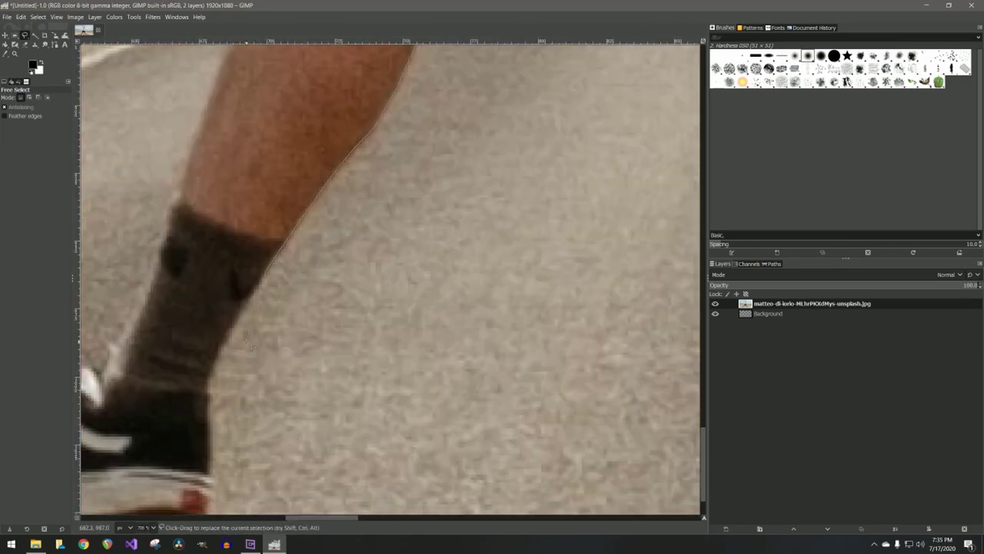
{"action": "scroll", "coordinate": [217, 355], "scroll_direction": "down", "scroll_amount": 2}
{"action": "scroll", "coordinate": [253, 462], "scroll_direction": "left", "scroll_amount": 5}
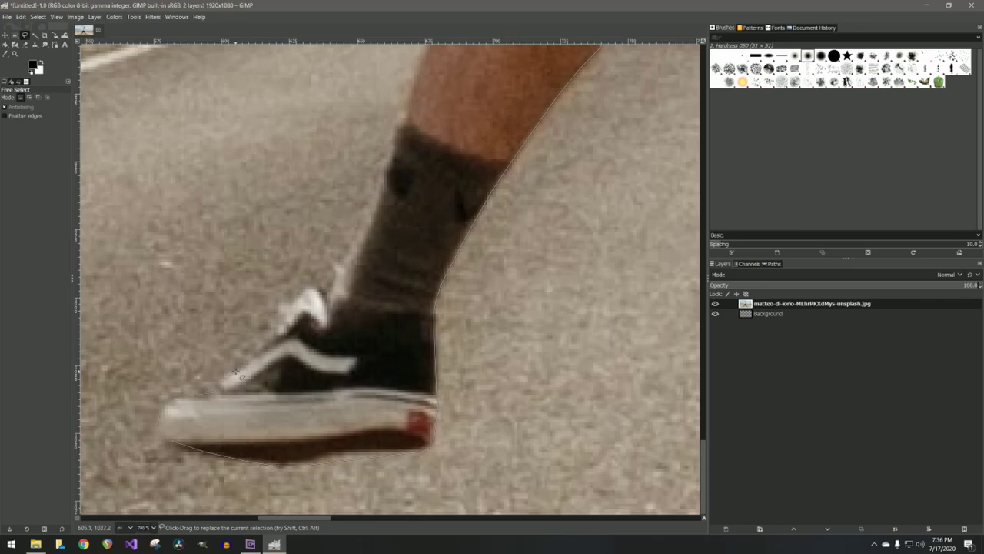
- Trace the remaining outer leg, shorts, shirt and raised arm up to the starting finger, closing the selection around the man
{"action": "scroll", "coordinate": [462, 154], "scroll_direction": "up", "scroll_amount": 5}
{"action": "scroll", "coordinate": [539, 154], "scroll_direction": "up", "scroll_amount": 10}
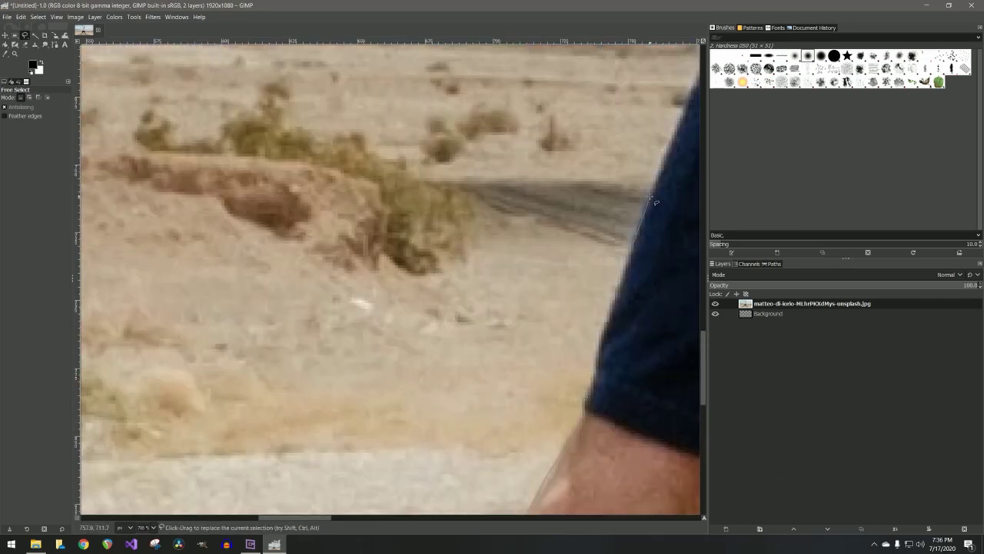
{"action": "scroll", "coordinate": [500, 231], "scroll_direction": "right", "scroll_amount": 4}
{"action": "scroll", "coordinate": [470, 298], "scroll_direction": "up", "scroll_amount": 4}
{"action": "scroll", "coordinate": [465, 293], "scroll_direction": "up", "scroll_amount": 10}
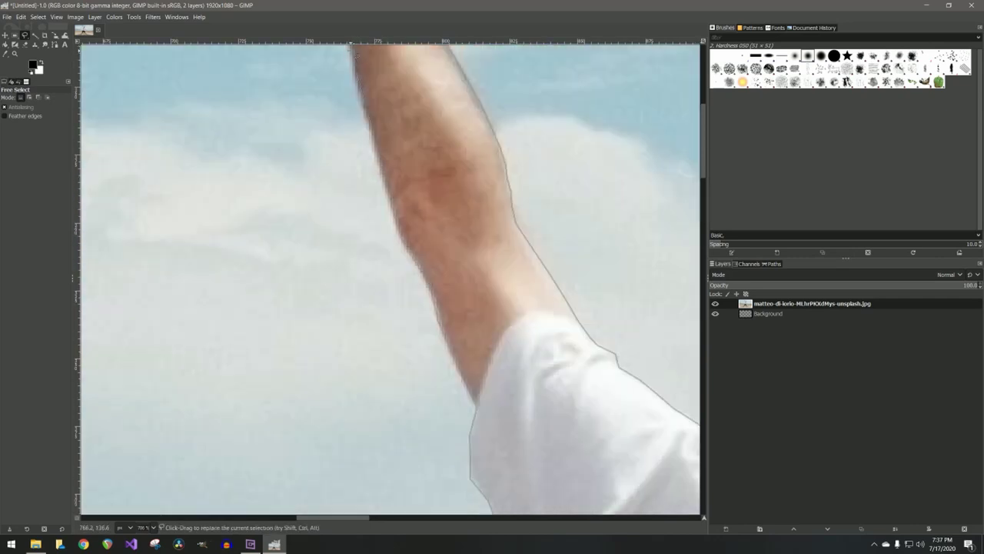
{"action": "scroll", "coordinate": [415, 269], "scroll_direction": "up", "scroll_amount": 6}
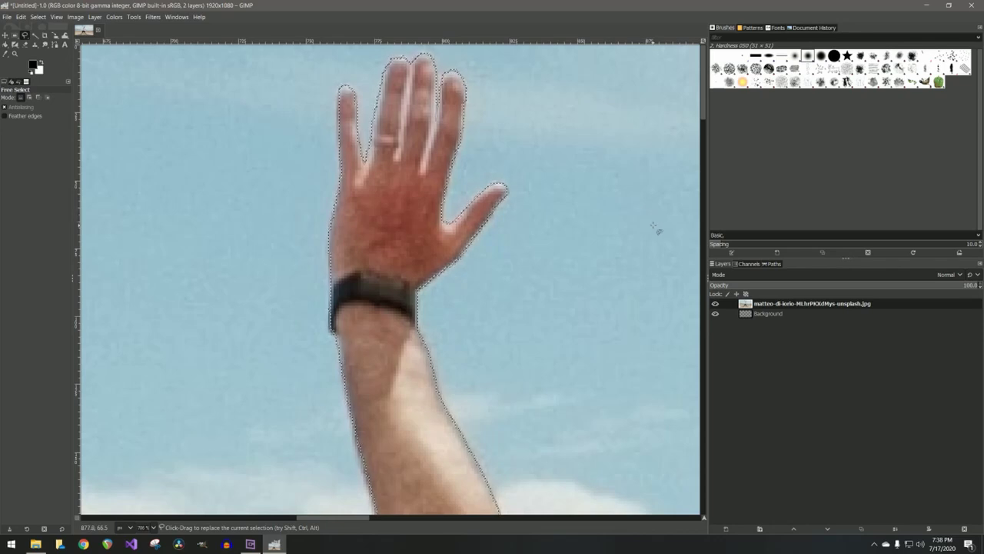
- Cut the selected man from the photo, create a transparent 1920 × 1080 px layer named Person, and paste him in
{"action": "key", "text": "ctrl+x"}
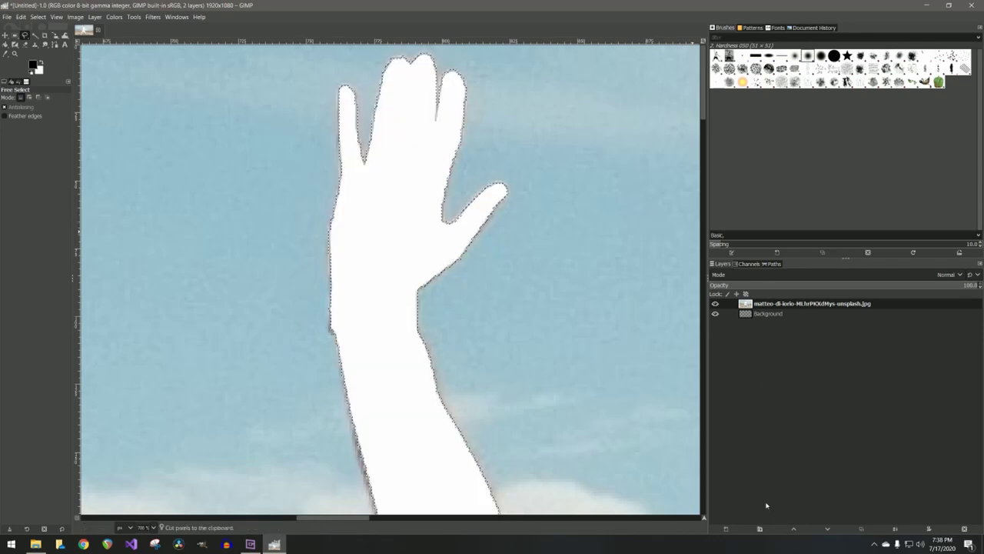
{"action": "left_click", "coordinate": [725, 529]}
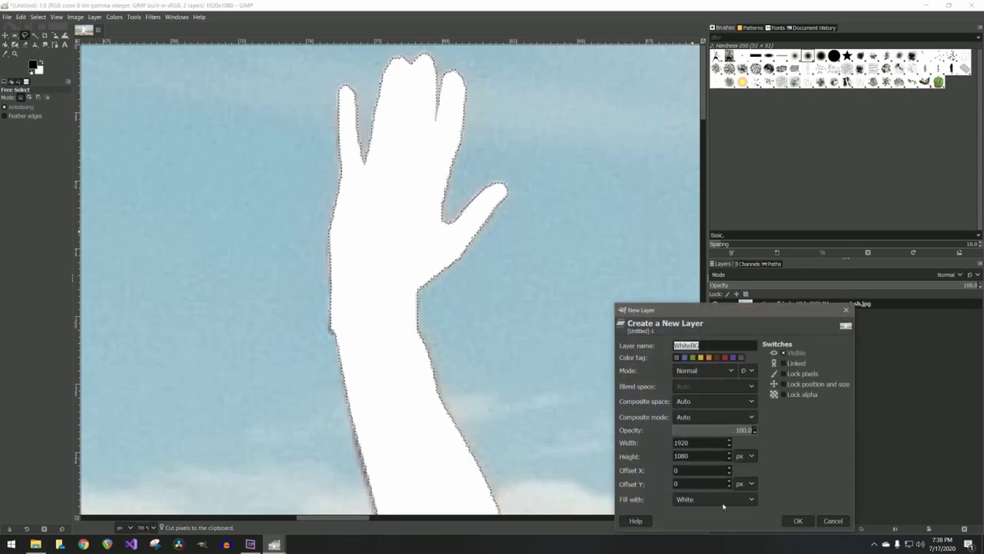
{"action": "left_click", "coordinate": [720, 503]}
{"action": "left_click", "coordinate": [716, 482]}
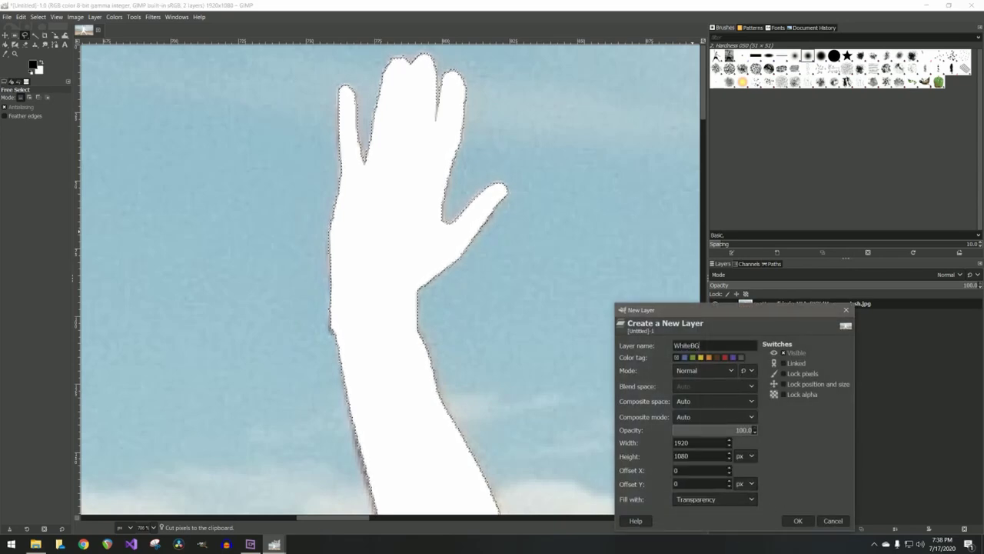
{"action": "left_click_drag", "start_coordinate": [726, 312], "coordinate": [718, 350]}
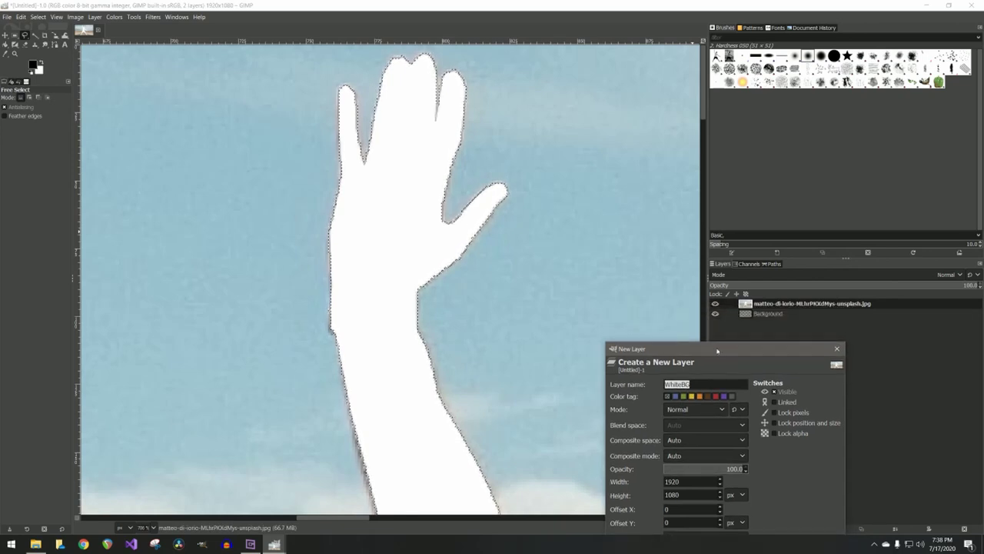
{"action": "type", "text": "Person"}
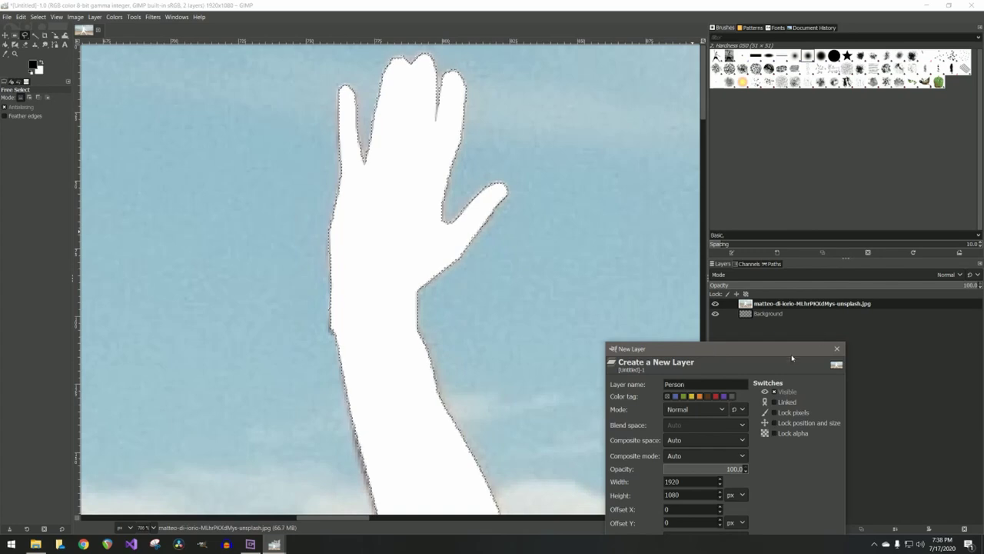
{"action": "left_click_drag", "start_coordinate": [792, 356], "coordinate": [757, 263]}
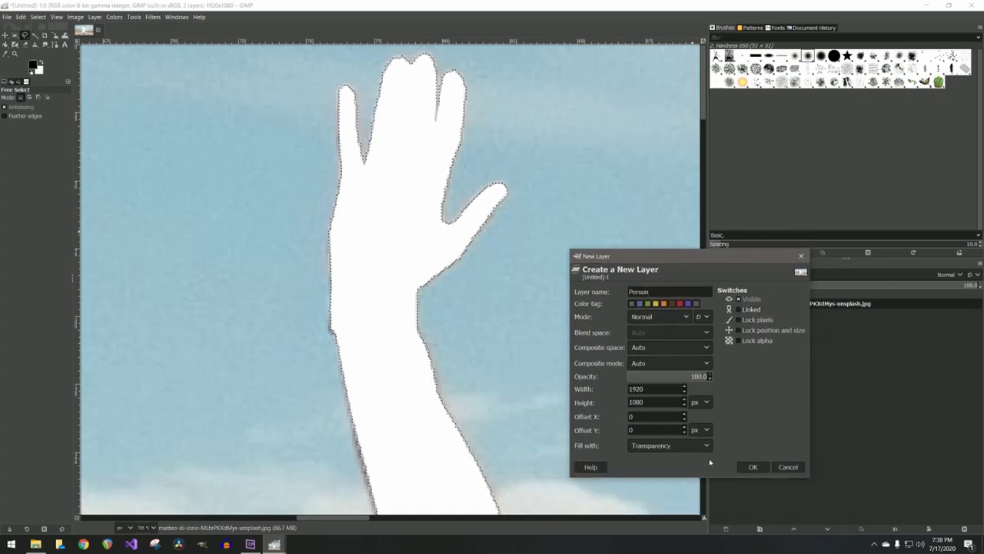
{"action": "left_click", "coordinate": [752, 467]}
{"action": "key", "text": "ctrl+v"}
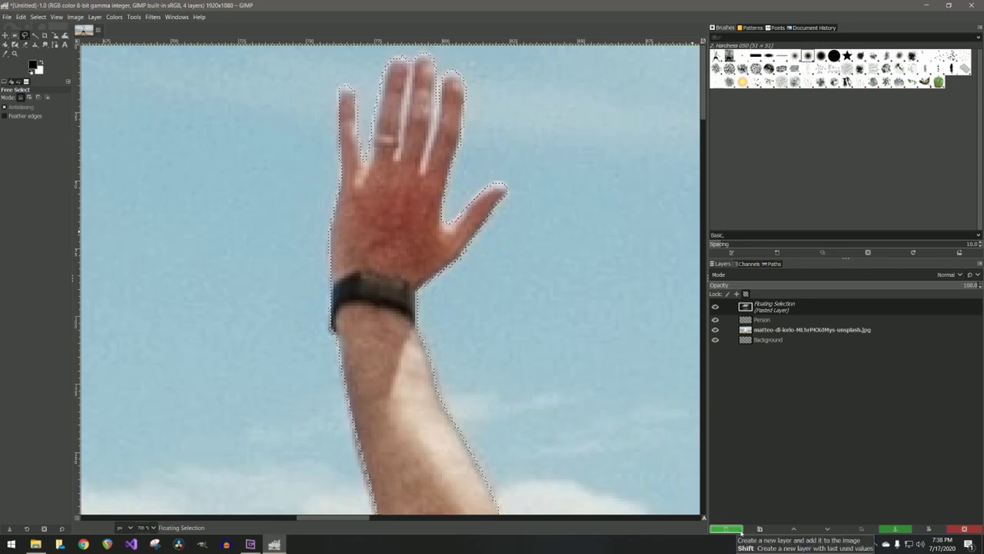
- Anchor the pasted man onto the Person layer and hide the desert road photo layer
{"action": "left_click", "coordinate": [895, 529]}
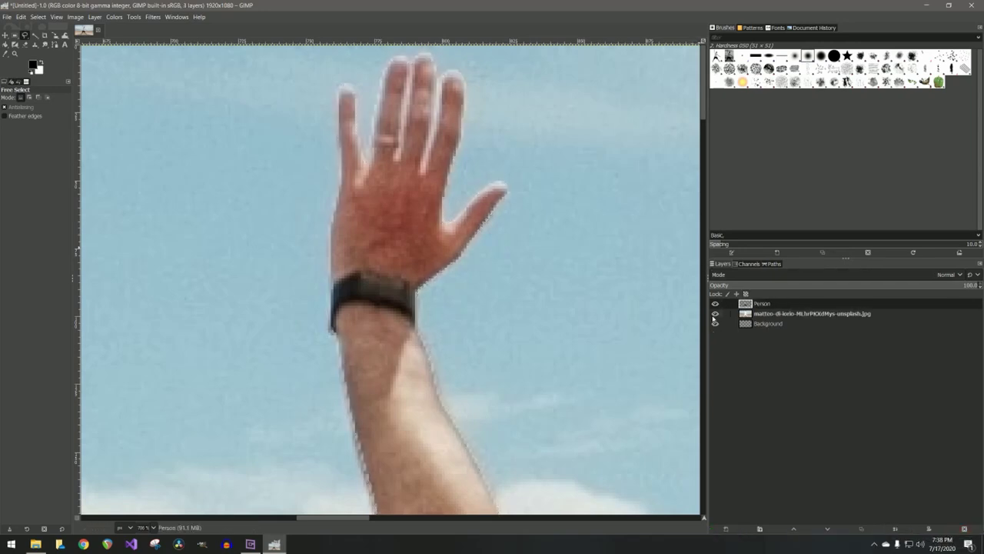
{"action": "left_click", "coordinate": [715, 314]}
- Examine the whole cut-out man and his edges against the transparent background
{"action": "key", "text": "z"}
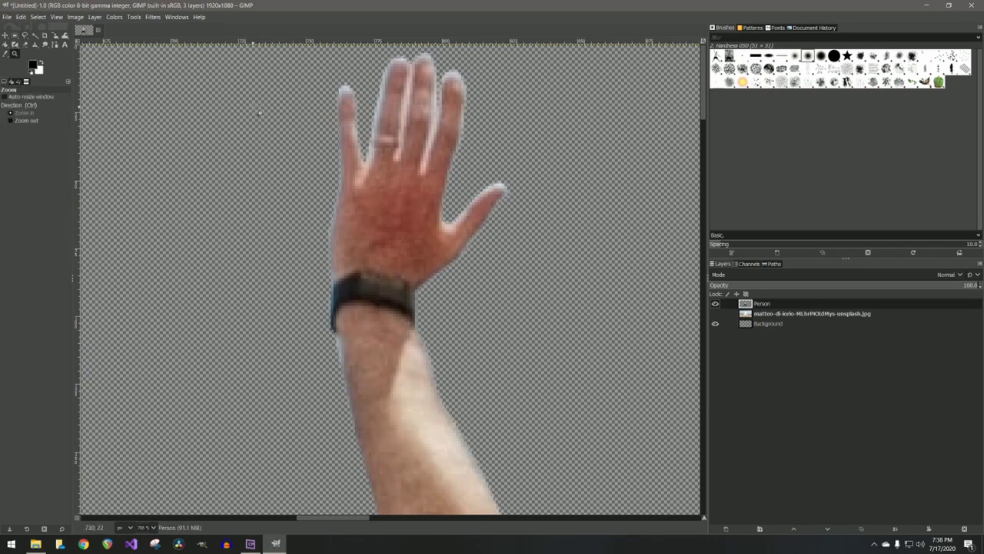
{"action": "right_click", "coordinate": [260, 112]}
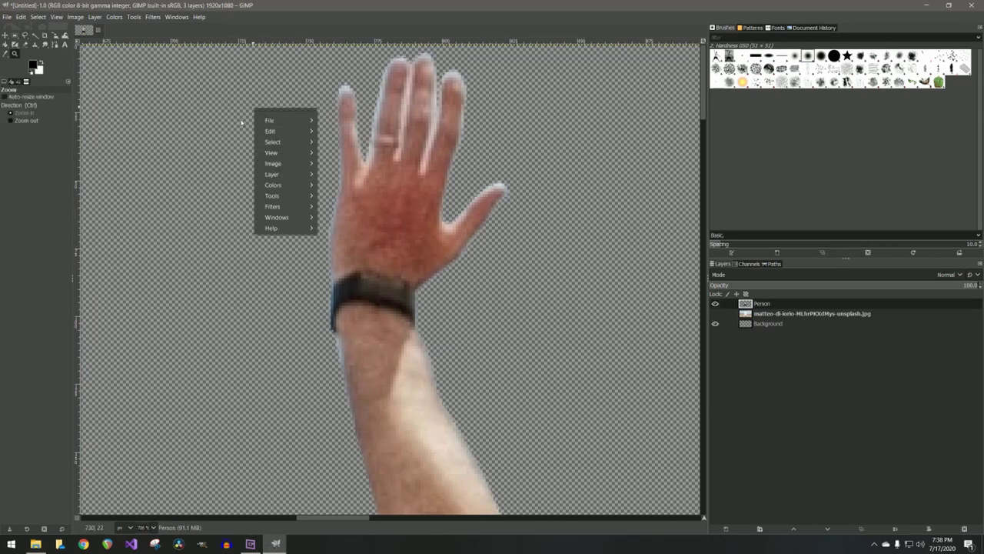
{"action": "left_click", "coordinate": [237, 123]}
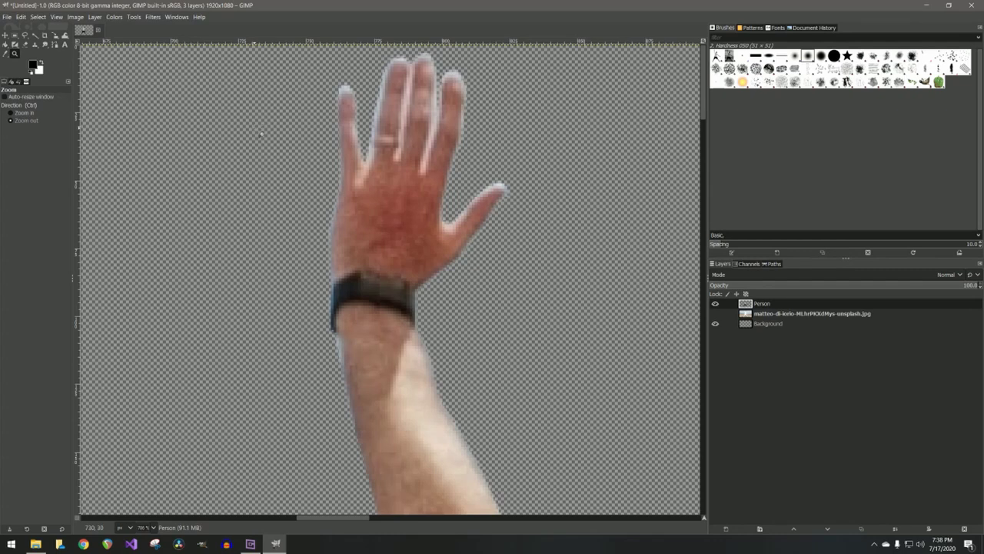
{"action": "left_click", "coordinate": [260, 134], "text": "ctrl"}
{"action": "left_click", "coordinate": [370, 211], "text": "ctrl"}
{"action": "left_click", "coordinate": [478, 283], "text": "ctrl"}
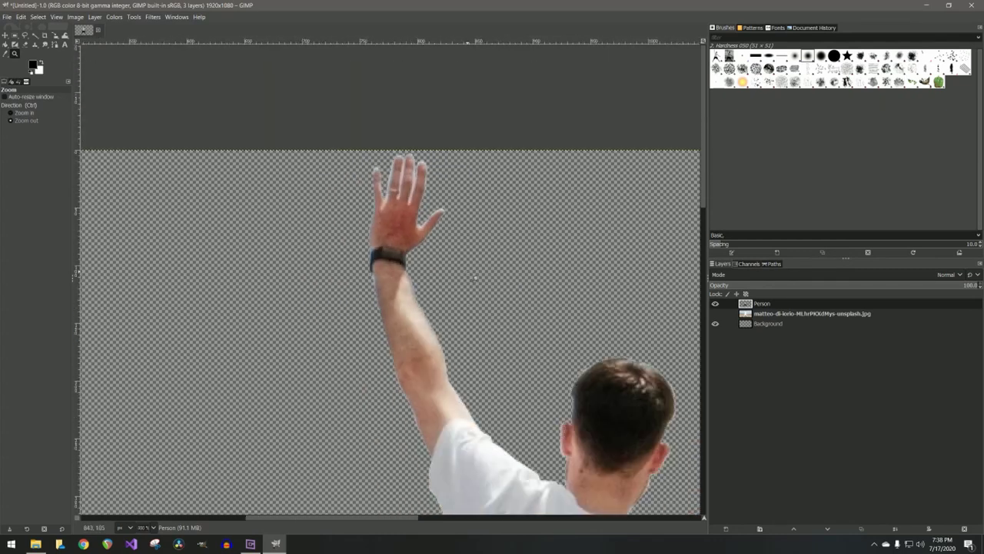
{"action": "left_click", "coordinate": [514, 316], "text": "ctrl"}
{"action": "left_click", "coordinate": [557, 351], "text": "ctrl"}
{"action": "left_click_drag", "start_coordinate": [701, 300], "coordinate": [701, 339]}
{"action": "left_click", "coordinate": [628, 289], "text": "ctrl"}
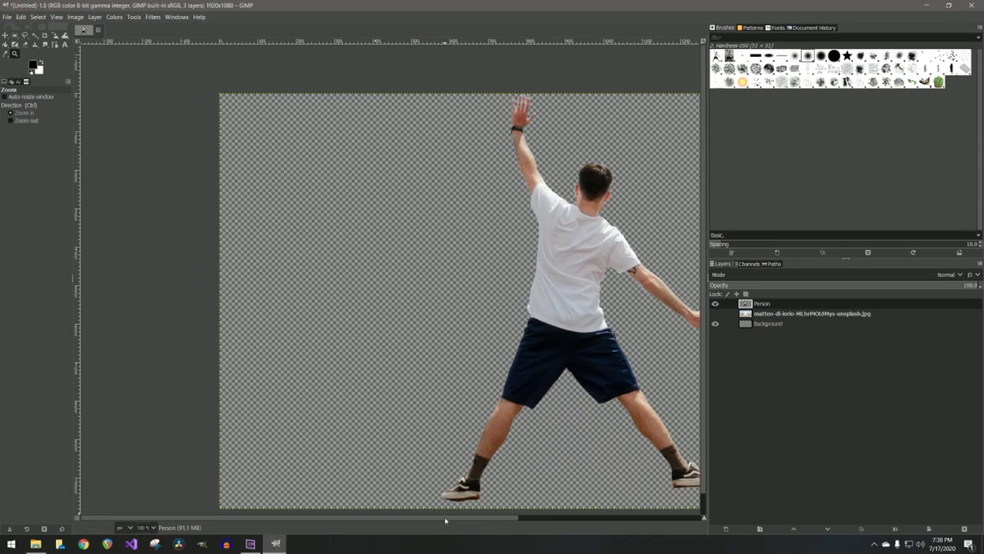
{"action": "left_click_drag", "start_coordinate": [444, 517], "coordinate": [479, 523]}
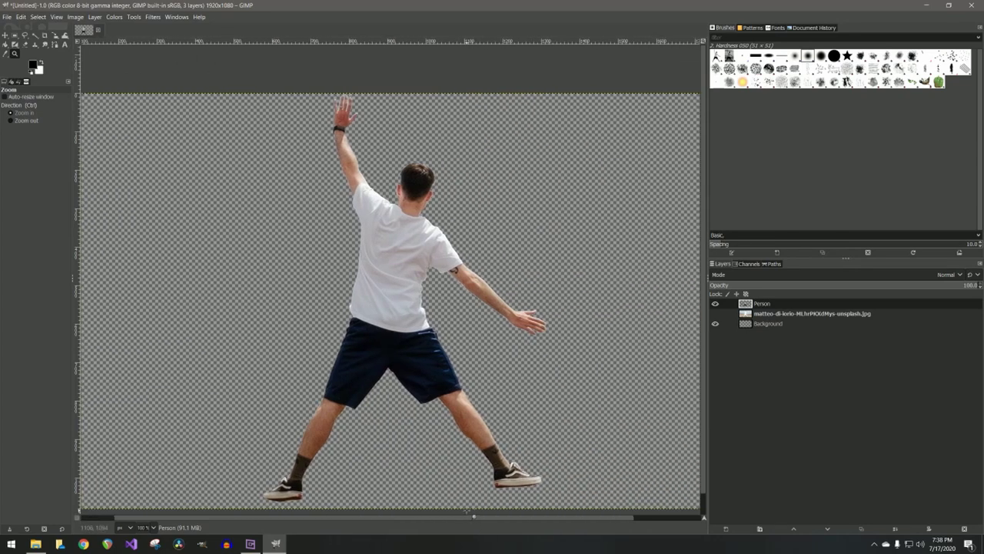
- Create a white-filled 1920 × 1080 px layer named WhiteBG and place it directly below the Person layer
{"action": "left_click", "coordinate": [727, 530]}
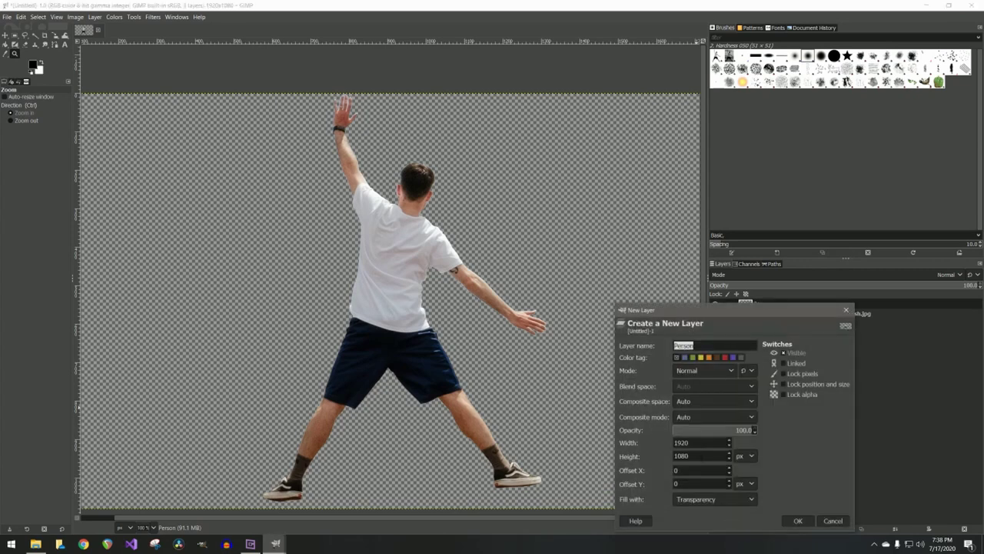
{"action": "left_click", "coordinate": [702, 500]}
{"action": "left_click", "coordinate": [696, 467]}
{"action": "double_click", "coordinate": [683, 346]}
{"action": "type", "text": "WhiteBG"}
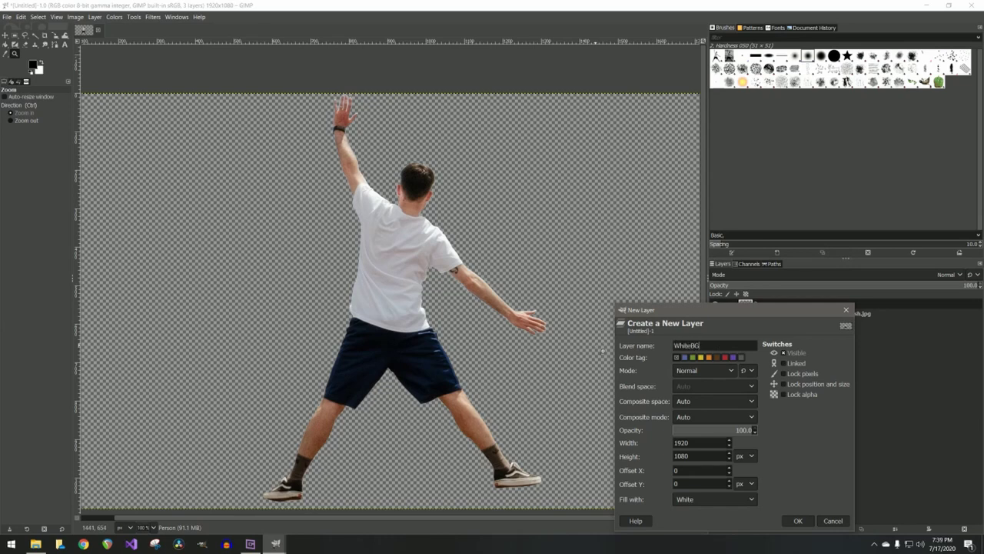
{"action": "left_click", "coordinate": [798, 521]}
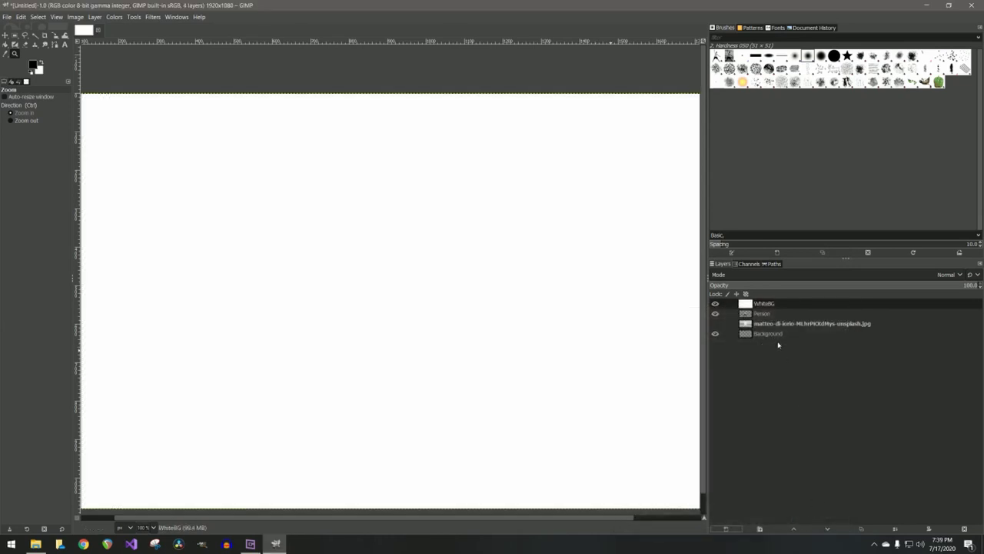
{"action": "left_click_drag", "start_coordinate": [778, 305], "coordinate": [777, 316]}
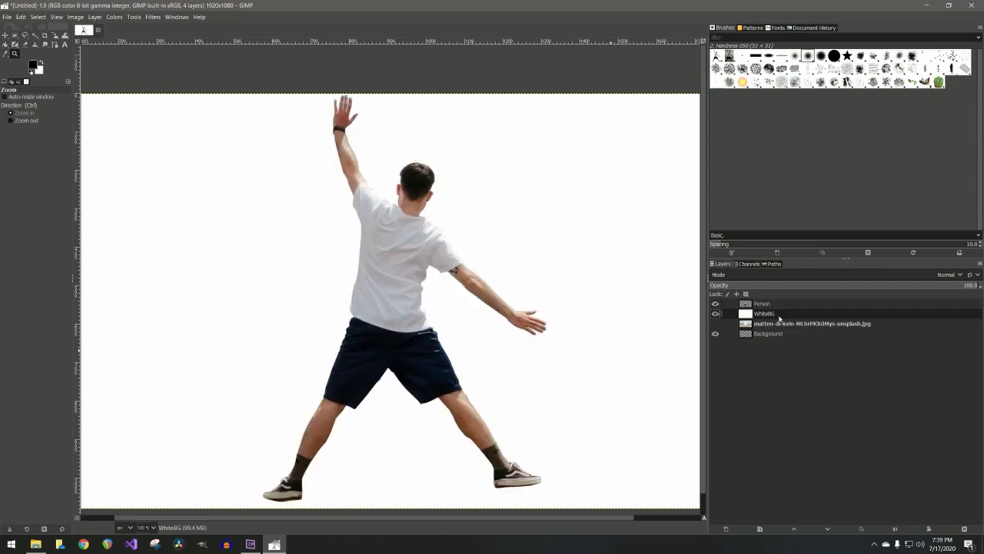
- Create a 1920 × 1080 px layer named BlackBG filled with the foreground color, and hide both BlackBG and WhiteBG
{"action": "left_click", "coordinate": [725, 528]}
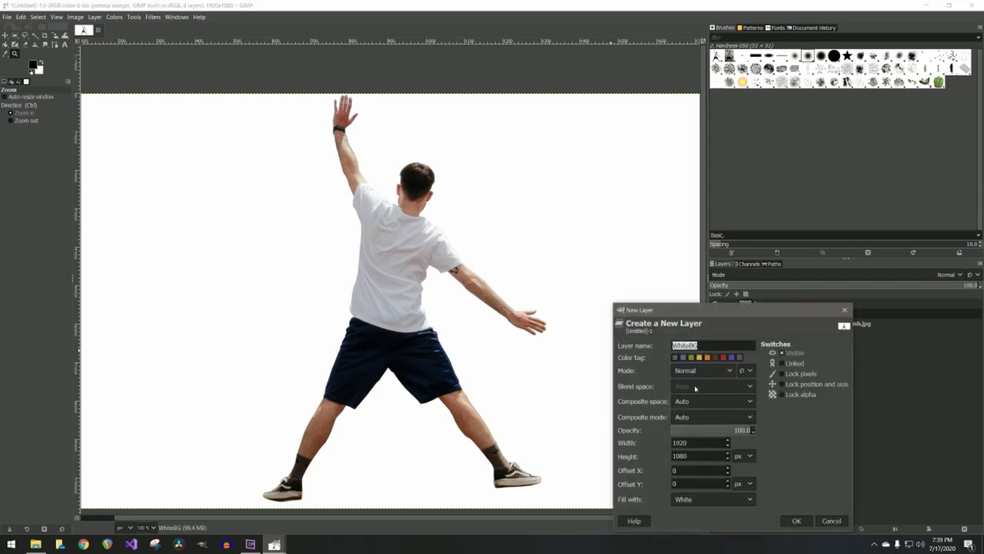
{"action": "left_click", "coordinate": [713, 500]}
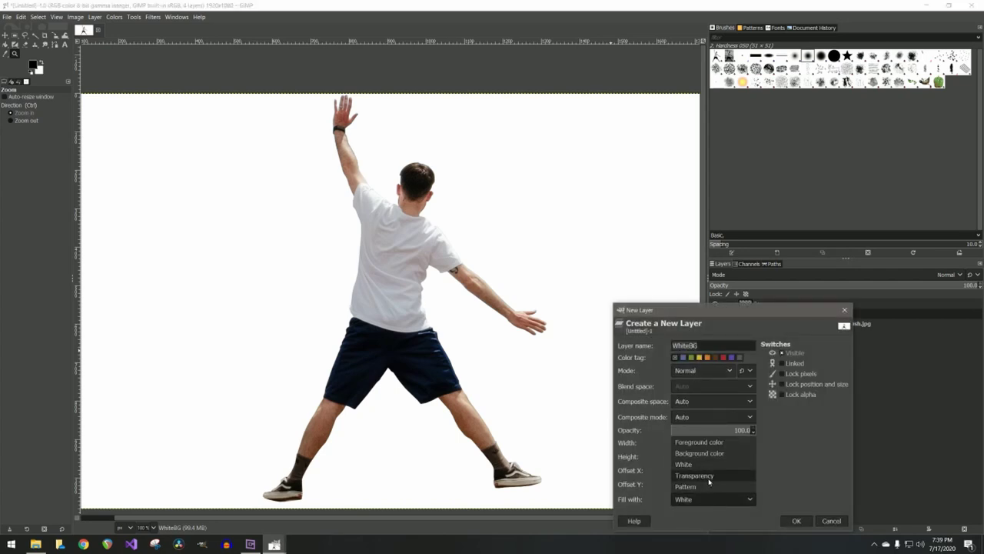
{"action": "left_click", "coordinate": [823, 484]}
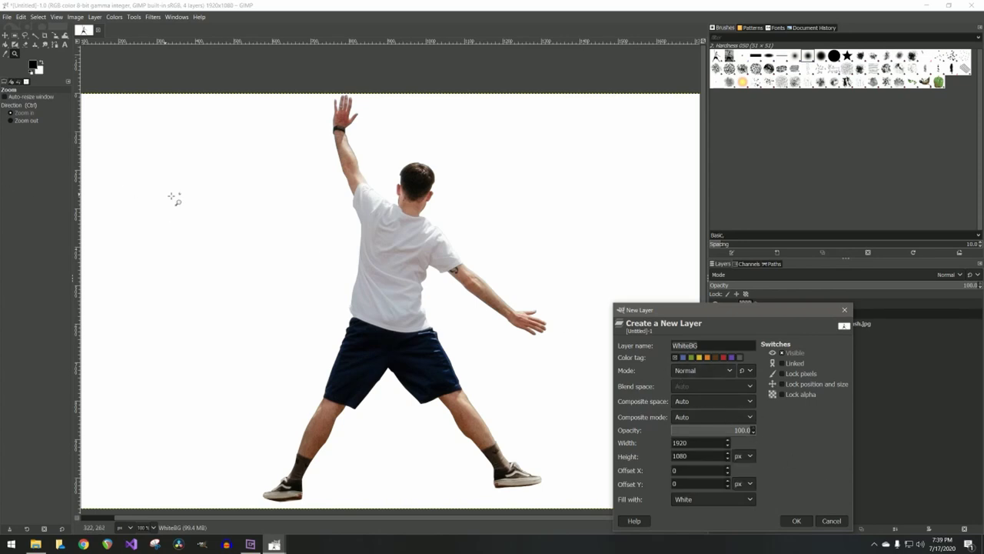
{"action": "left_click", "coordinate": [690, 504]}
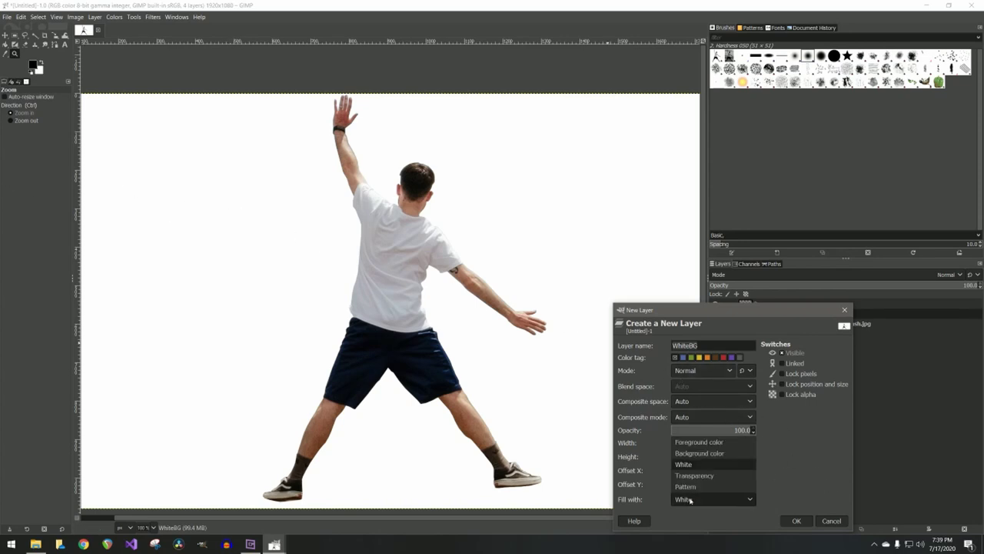
{"action": "left_click", "coordinate": [690, 442]}
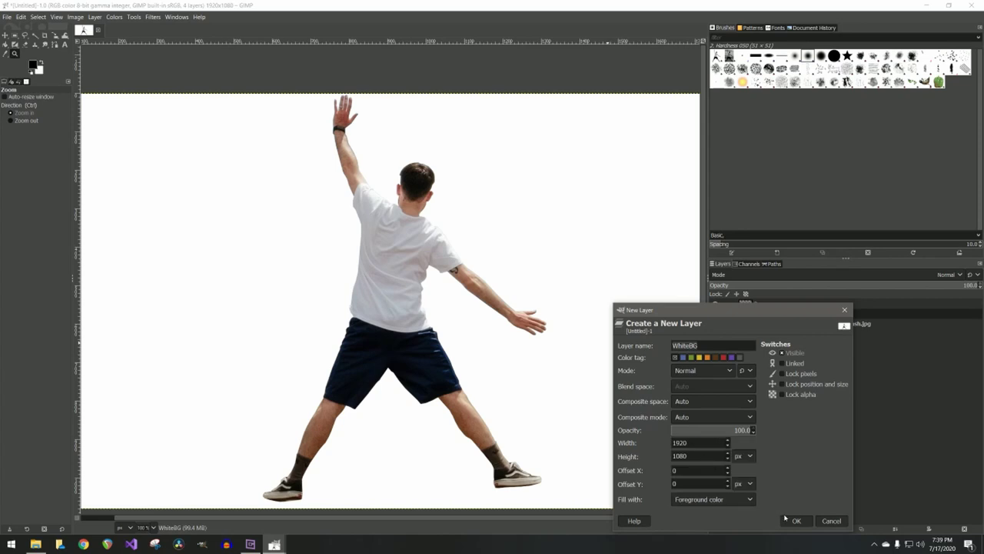
{"action": "left_click_drag", "start_coordinate": [689, 345], "coordinate": [672, 345]}
{"action": "type", "text": "Black"}
{"action": "left_click", "coordinate": [796, 521]}
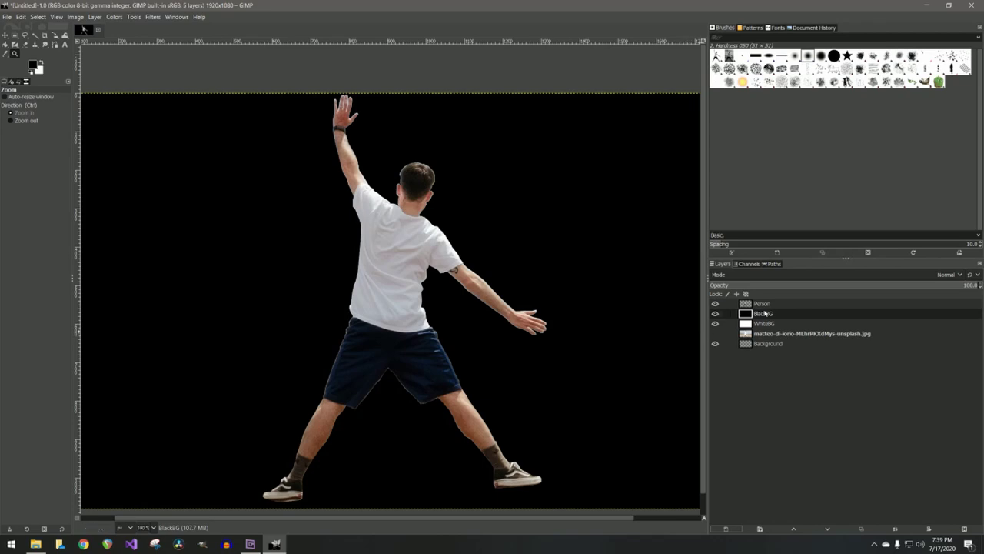
{"action": "left_click", "coordinate": [716, 314]}
{"action": "left_click", "coordinate": [715, 324]}
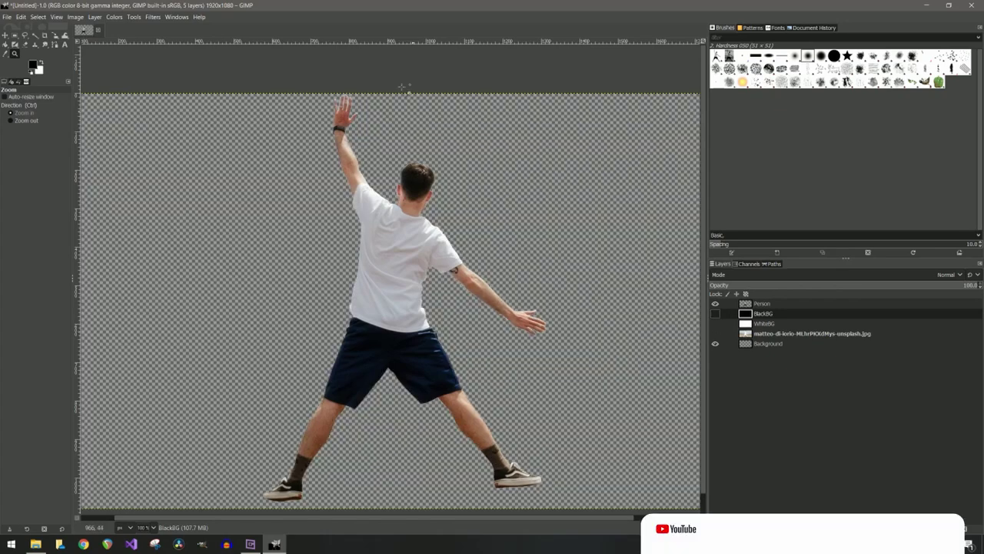
- Import the ocean waves photo from the TutorialFiles folder as a layer below Person, converting its color profile to GIMP built-in sRGB
{"action": "double_click", "coordinate": [365, 6]}
{"action": "double_click", "coordinate": [18, 109]}
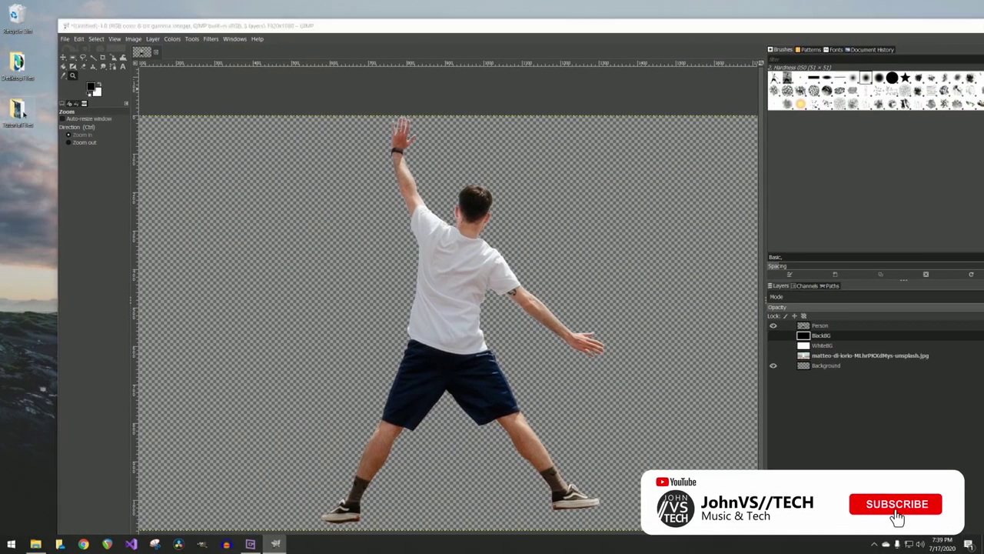
{"action": "left_click_drag", "start_coordinate": [422, 269], "coordinate": [448, 186]}
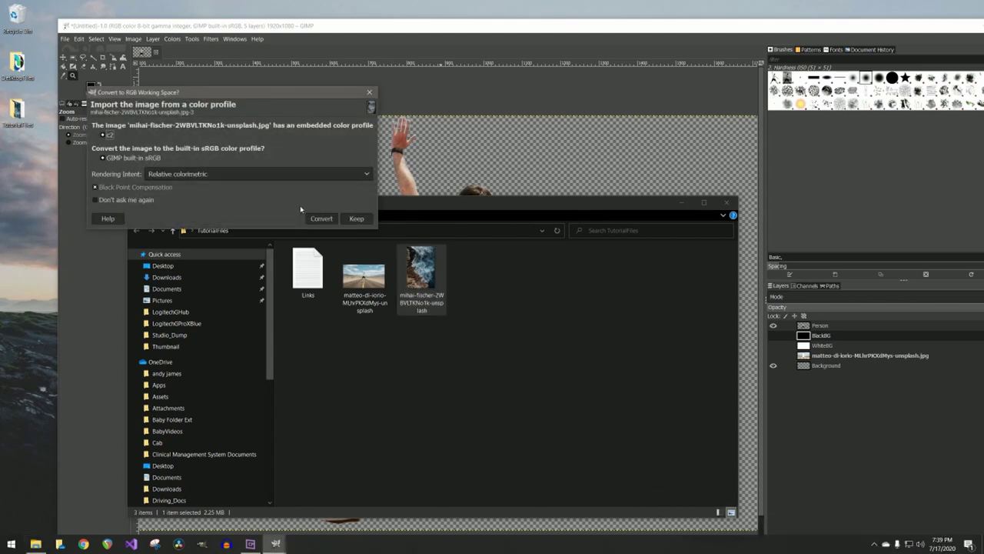
{"action": "left_click", "coordinate": [321, 218]}
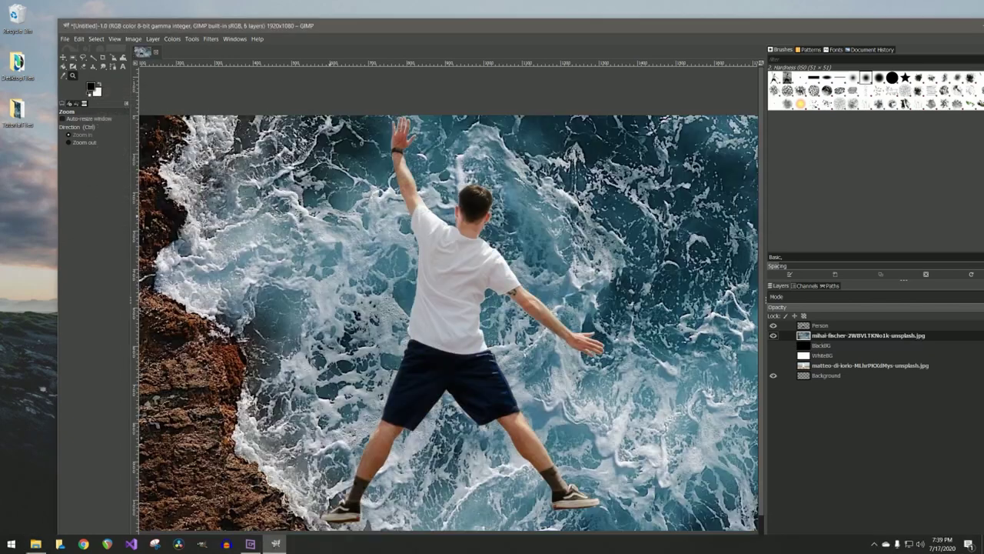
{"action": "double_click", "coordinate": [460, 30]}
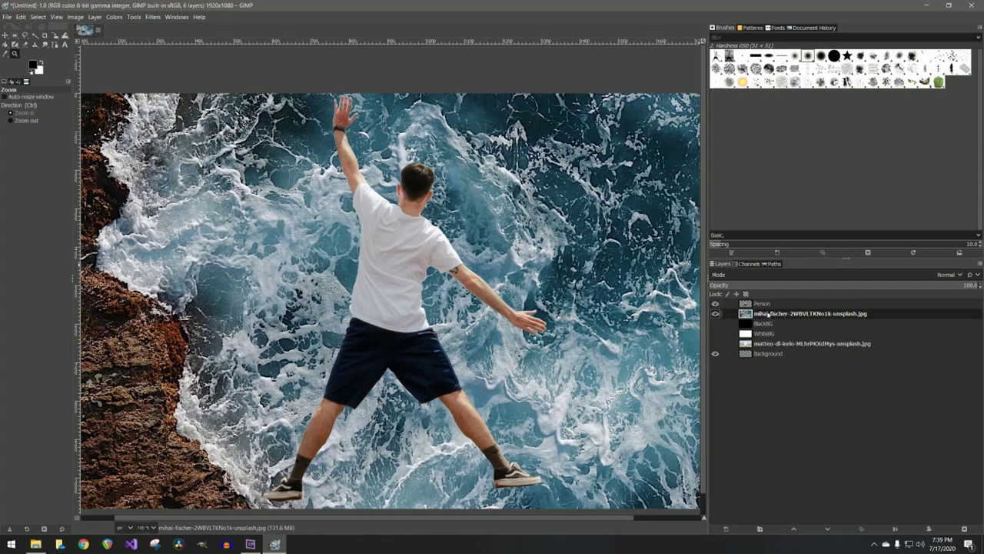
- Move the ocean photo layer slightly to the left behind the man
{"action": "left_click", "coordinate": [217, 70], "text": "ctrl"}
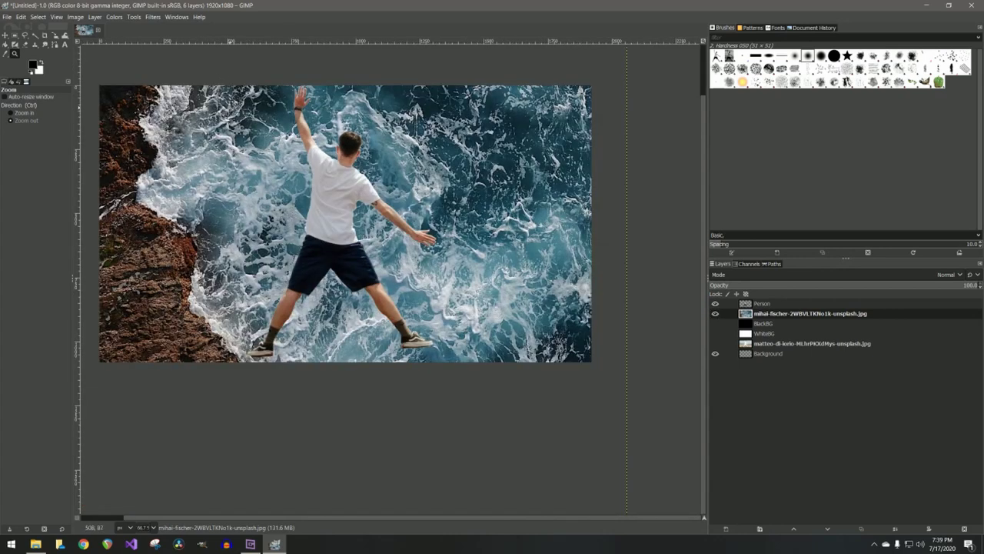
{"action": "left_click", "coordinate": [237, 115], "text": "ctrl"}
{"action": "scroll", "coordinate": [703, 216], "scroll_direction": "up", "scroll_amount": 3}
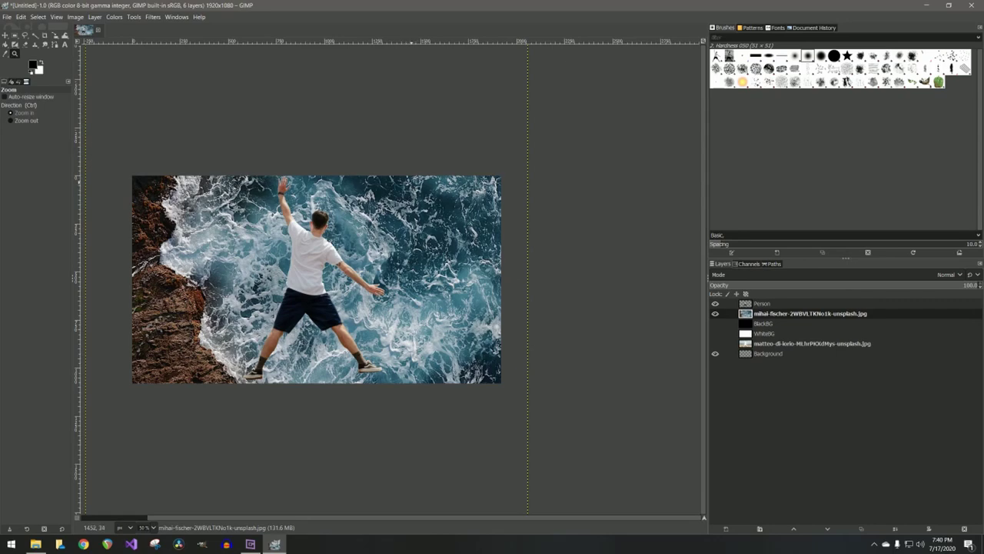
{"action": "left_click_drag", "start_coordinate": [408, 185], "coordinate": [416, 192]}
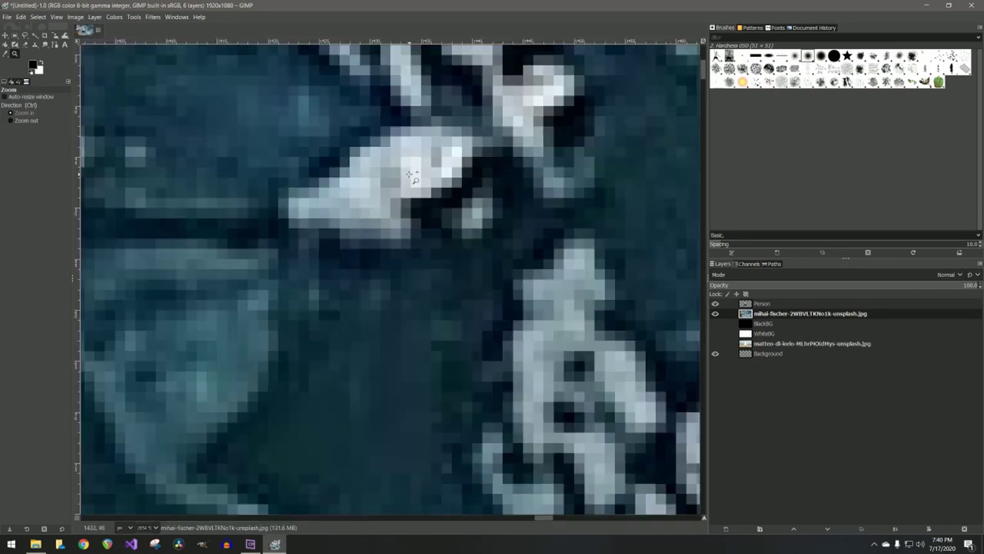
{"action": "left_click", "coordinate": [40, 122]}
{"action": "left_click", "coordinate": [264, 167]}
{"action": "left_click", "coordinate": [260, 165]}
{"action": "left_click", "coordinate": [260, 164]}
{"action": "left_click", "coordinate": [254, 164]}
{"action": "left_click", "coordinate": [252, 165]}
{"action": "left_click", "coordinate": [252, 165]}
{"action": "left_click", "coordinate": [251, 165]}
{"action": "left_click", "coordinate": [251, 165]}
{"action": "left_click", "coordinate": [251, 165]}
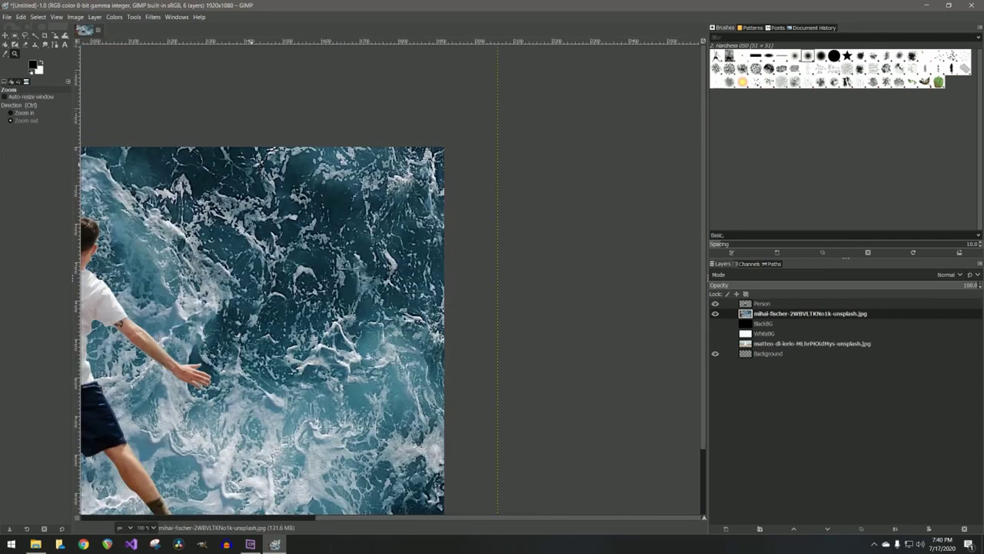
{"action": "left_click", "coordinate": [252, 164]}
{"action": "left_click_drag", "start_coordinate": [375, 519], "coordinate": [202, 520]}
{"action": "left_click", "coordinate": [6, 35]}
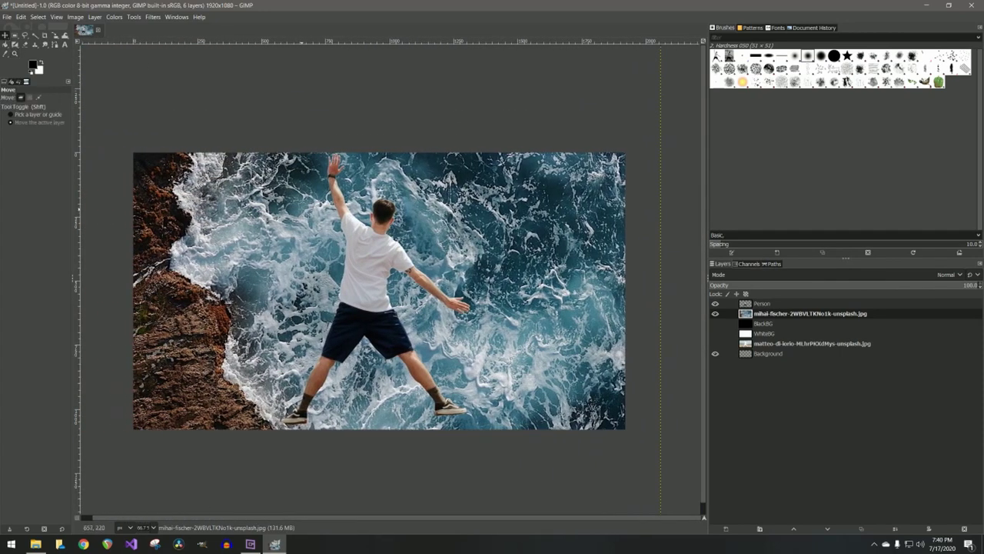
{"action": "left_click_drag", "start_coordinate": [301, 209], "coordinate": [270, 185]}
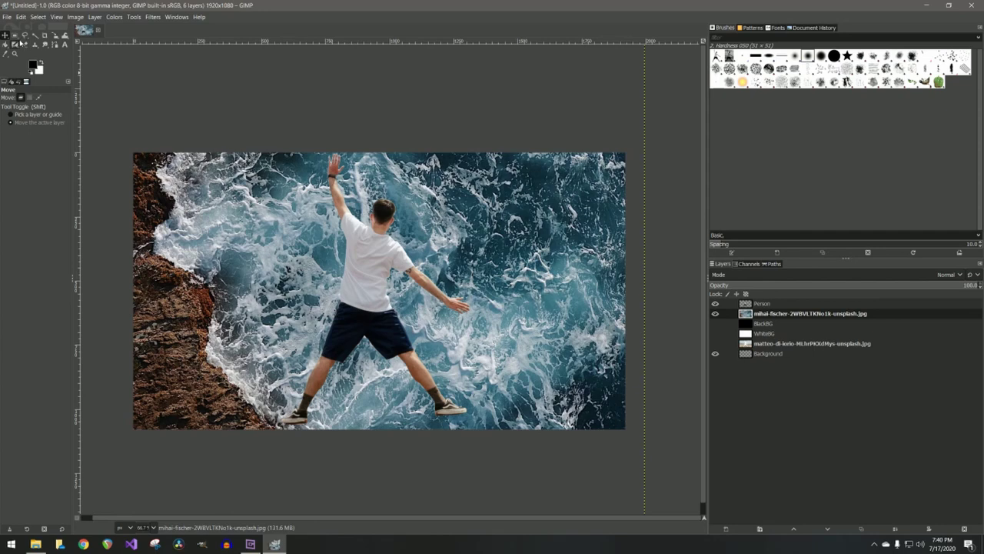
- Scale the ocean layer proportionally to 1925 × 2888 px so it spans the canvas width, with its opacity lowered to 75.7
{"action": "left_click", "coordinate": [54, 36]}
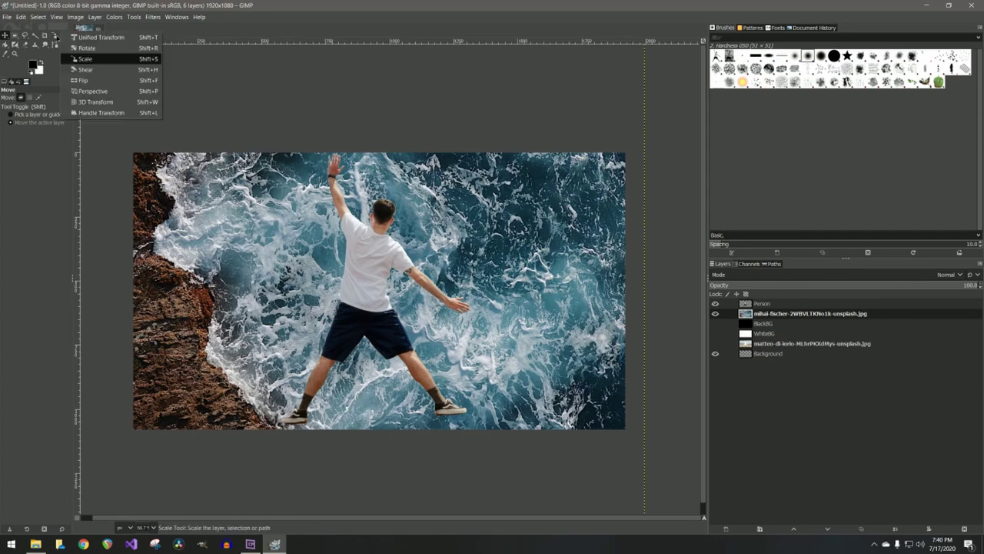
{"action": "left_click", "coordinate": [85, 60]}
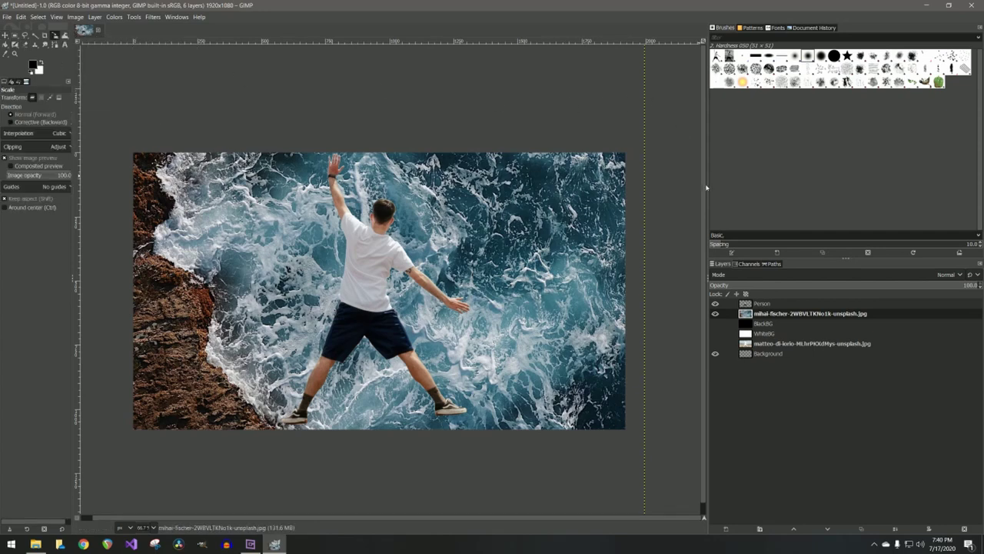
{"action": "left_click_drag", "start_coordinate": [630, 108], "coordinate": [445, 204]}
{"action": "left_click_drag", "start_coordinate": [540, 351], "coordinate": [450, 351]}
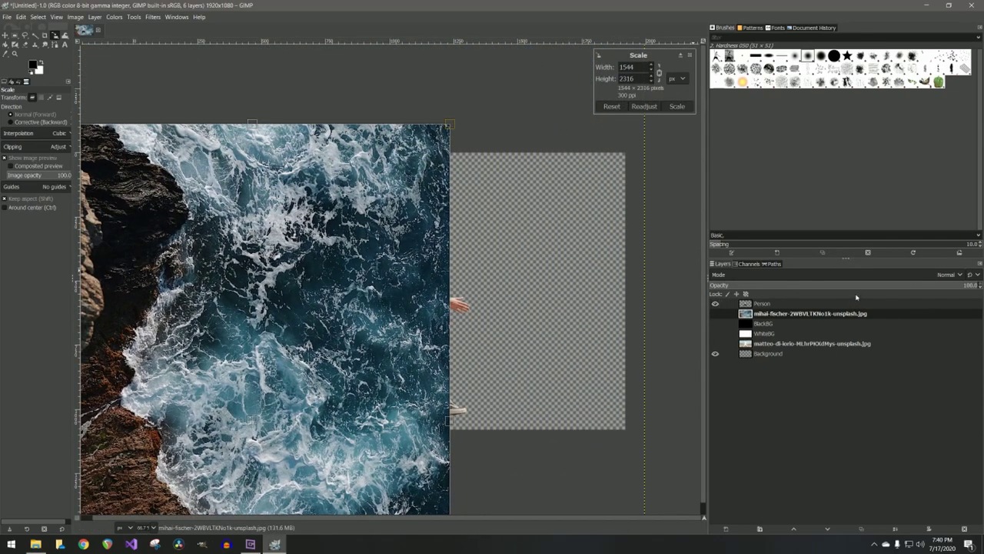
{"action": "left_click_drag", "start_coordinate": [847, 287], "coordinate": [913, 285]}
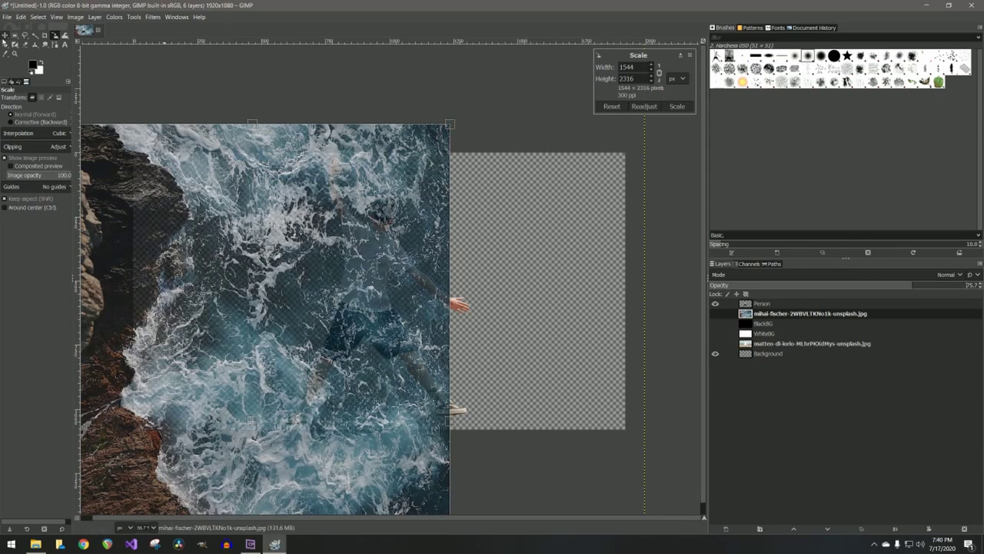
{"action": "left_click_drag", "start_coordinate": [248, 423], "coordinate": [330, 355]}
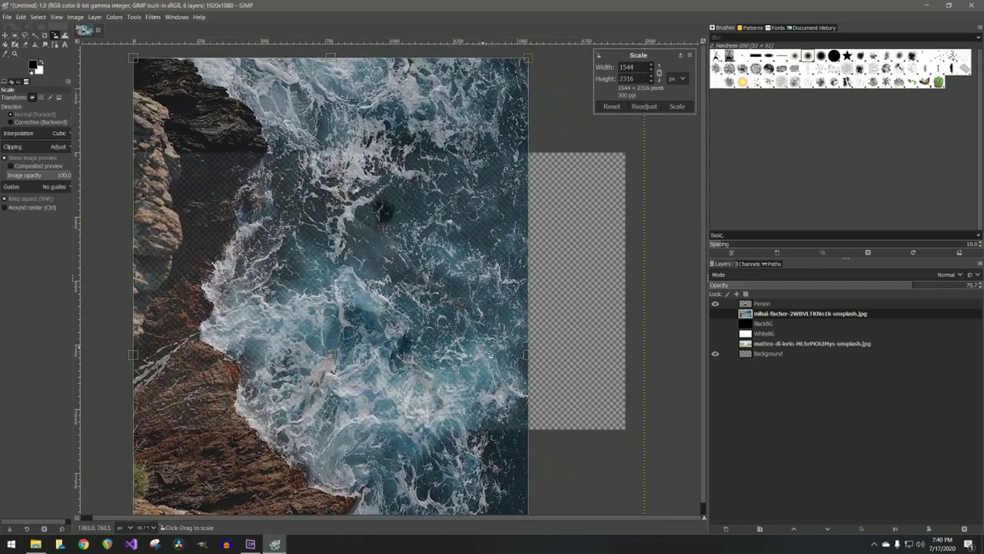
{"action": "left_click_drag", "start_coordinate": [534, 355], "coordinate": [630, 361]}
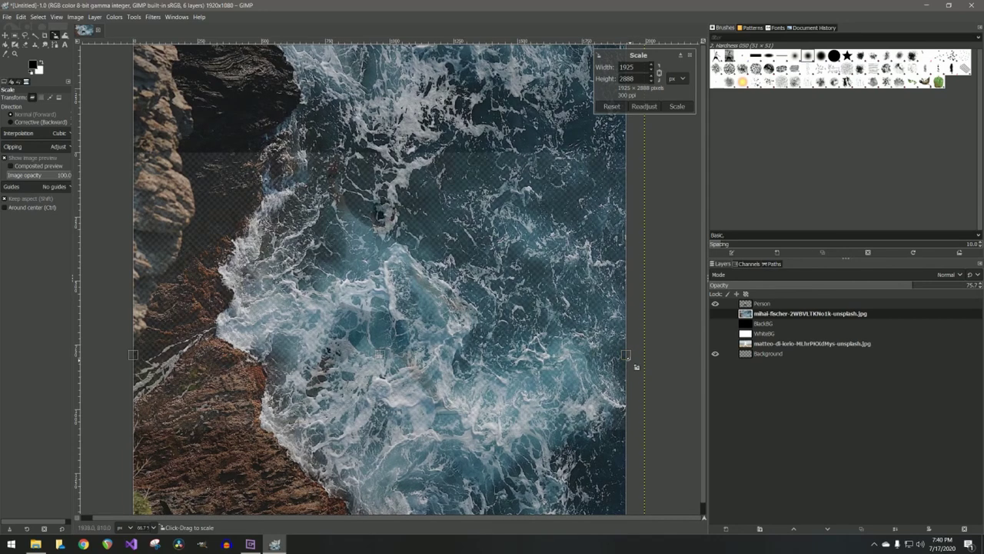
{"action": "left_click", "coordinate": [5, 35]}
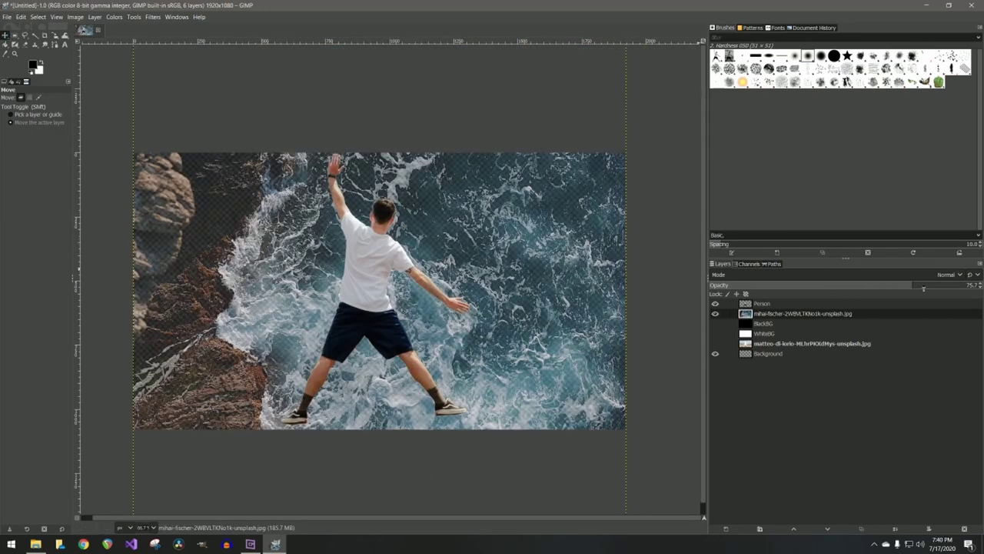
- Restore the ocean photo layer's opacity to 100
{"action": "left_click_drag", "start_coordinate": [923, 287], "coordinate": [981, 286]}
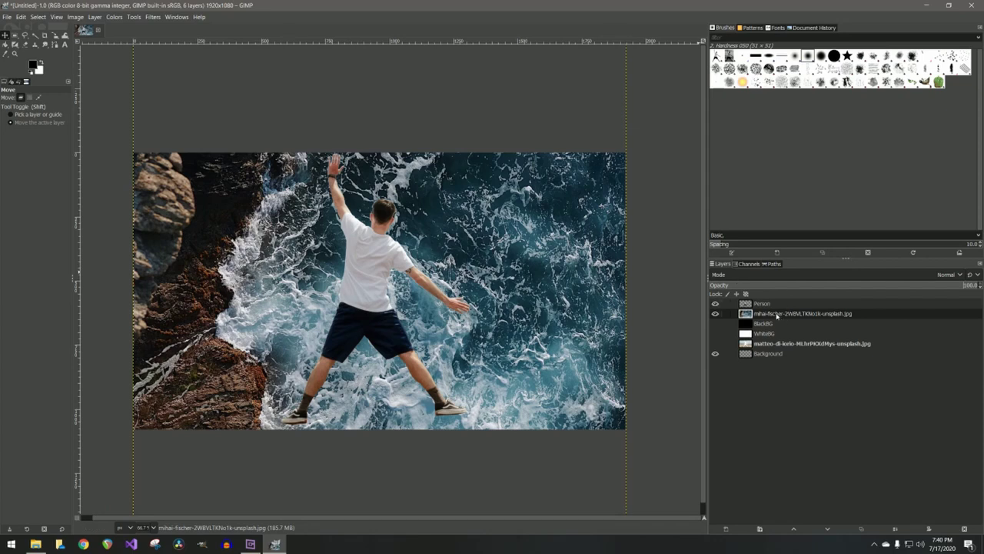
- Scale the Person layer proportionally down to about three quarters of its size and move the man to the middle of the canvas
{"action": "left_click", "coordinate": [774, 303]}
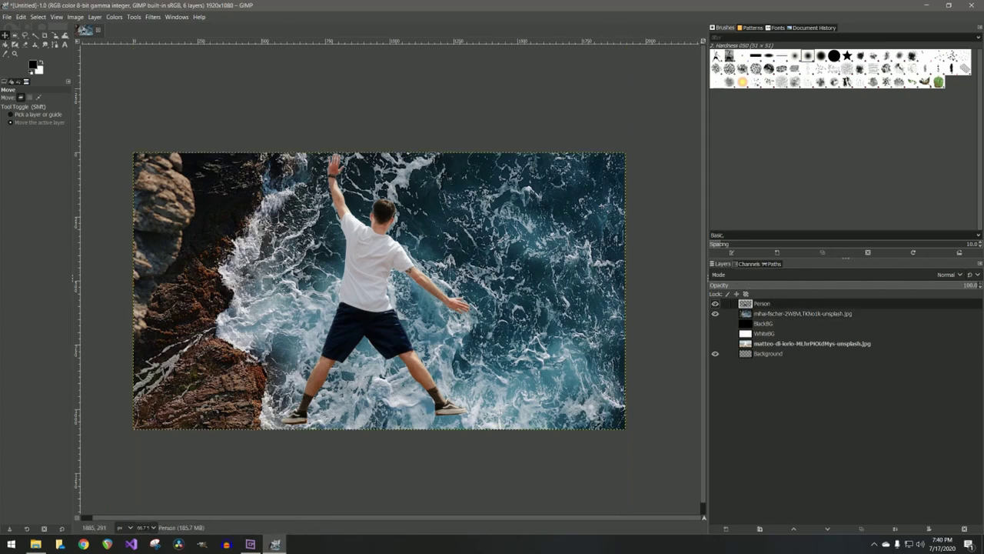
{"action": "left_click", "coordinate": [55, 35]}
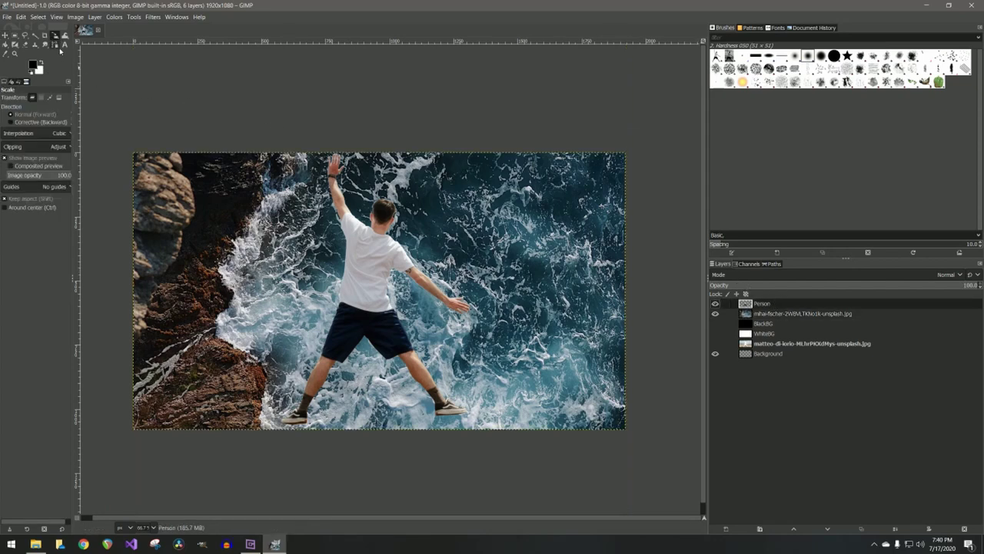
{"action": "left_click_drag", "start_coordinate": [423, 246], "coordinate": [274, 318]}
{"action": "key", "text": "m"}
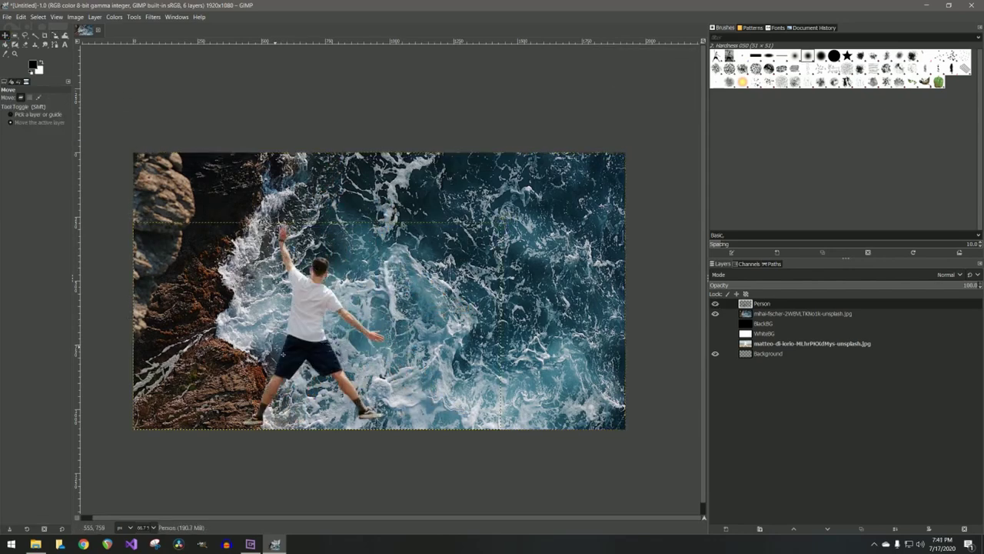
{"action": "left_click_drag", "start_coordinate": [296, 352], "coordinate": [370, 314]}
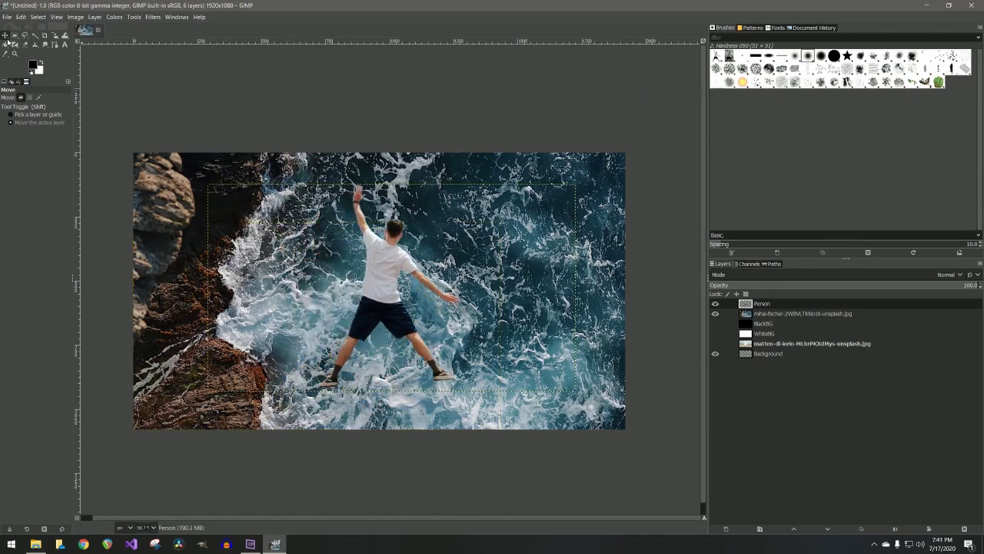
- Apply a Focus Blur to the ocean photo layer, centering the focus area on the man and widening it until the sharp zone surrounds him
{"action": "left_click", "coordinate": [781, 354]}
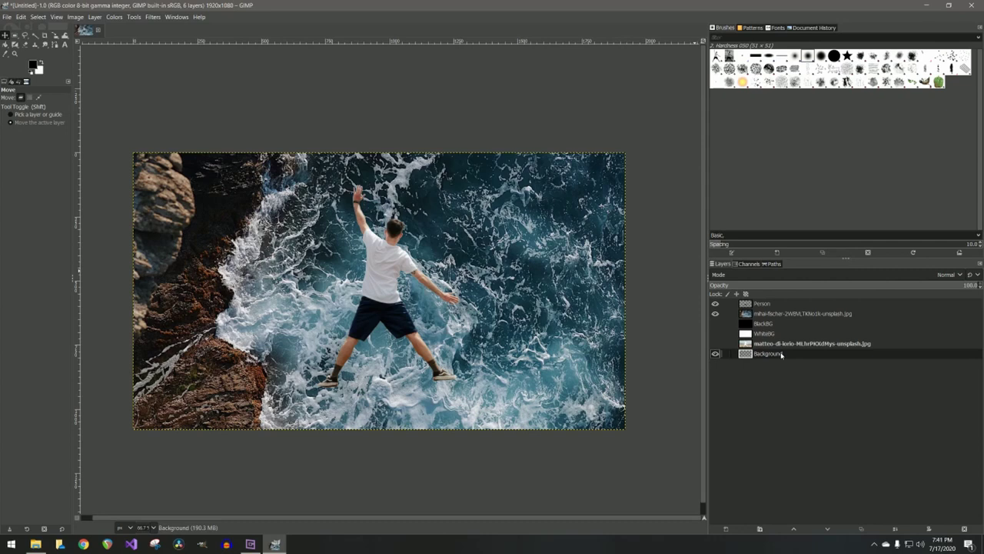
{"action": "left_click", "coordinate": [784, 314]}
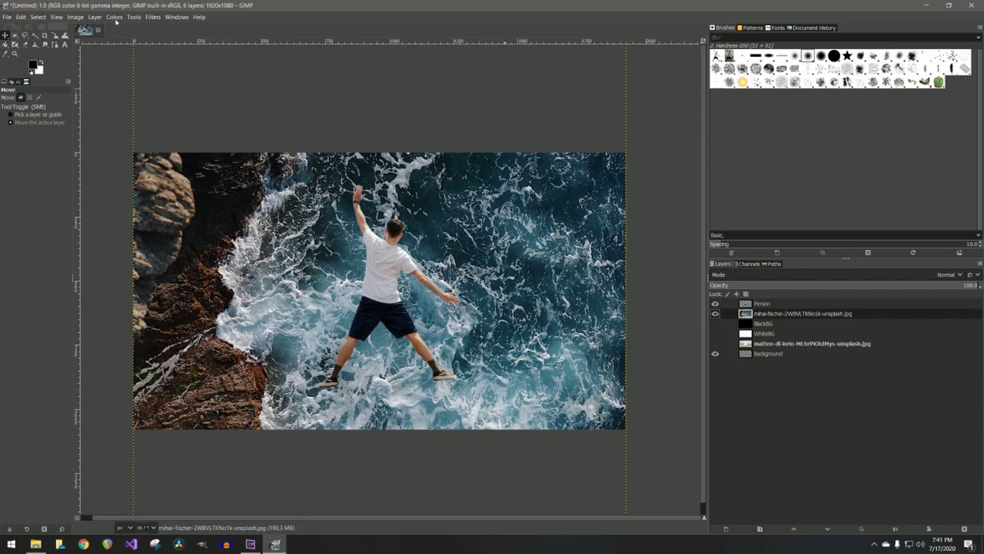
{"action": "left_click", "coordinate": [151, 17]}
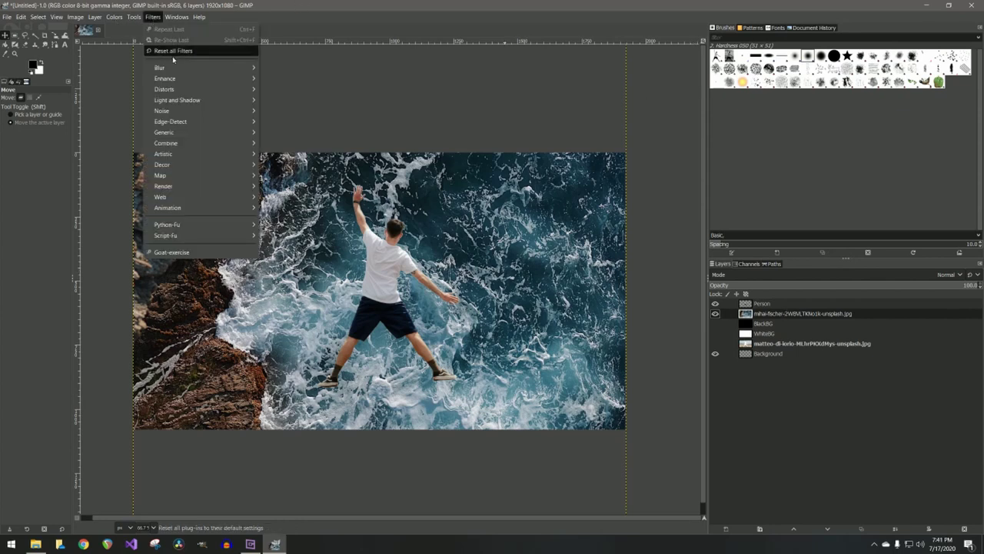
{"action": "mouse_move", "coordinate": [182, 71]}
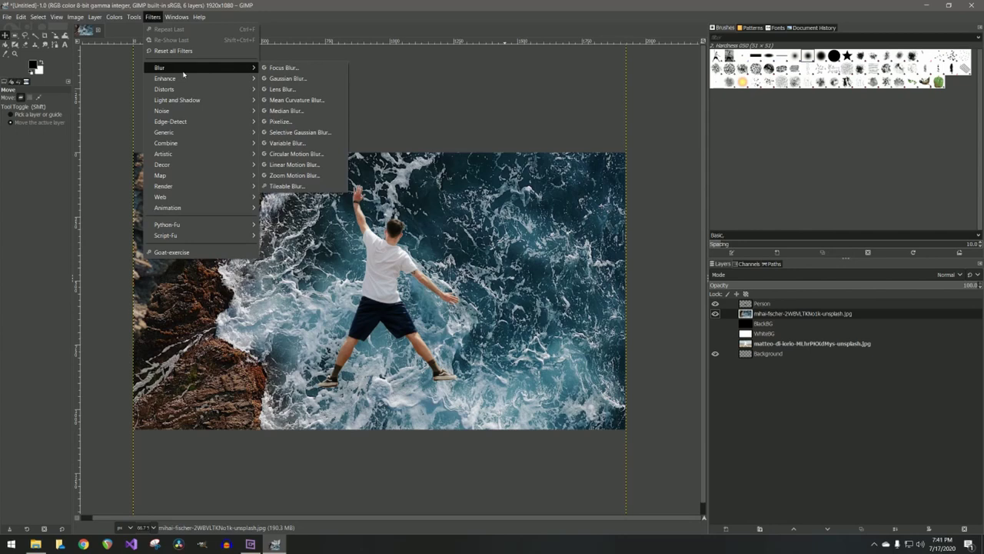
{"action": "left_click", "coordinate": [296, 68]}
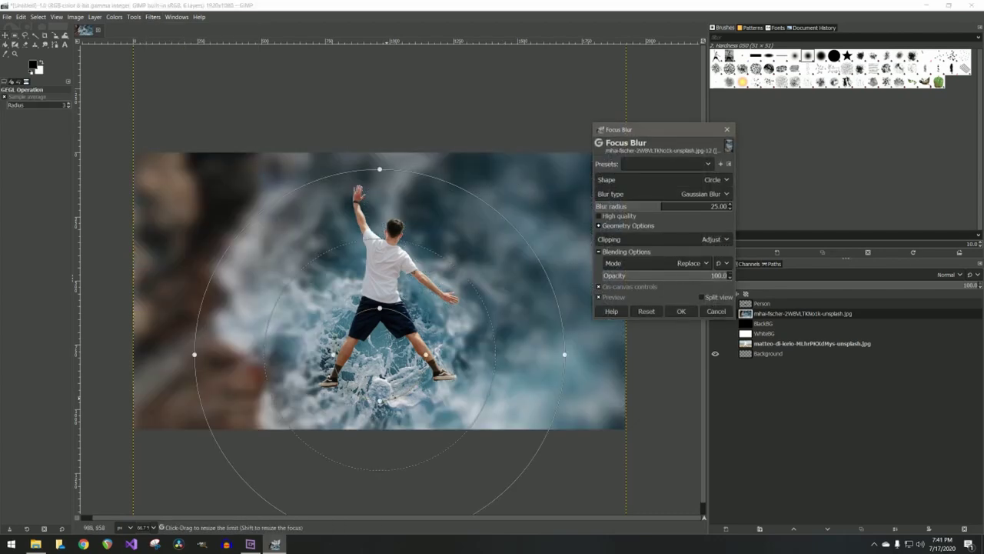
{"action": "left_click", "coordinate": [383, 401]}
{"action": "mouse_move", "coordinate": [380, 401]}
{"action": "left_mouse_down"}
{"action": "mouse_move", "coordinate": [377, 393]}
{"action": "mouse_move", "coordinate": [382, 410]}
{"action": "left_mouse_up"}
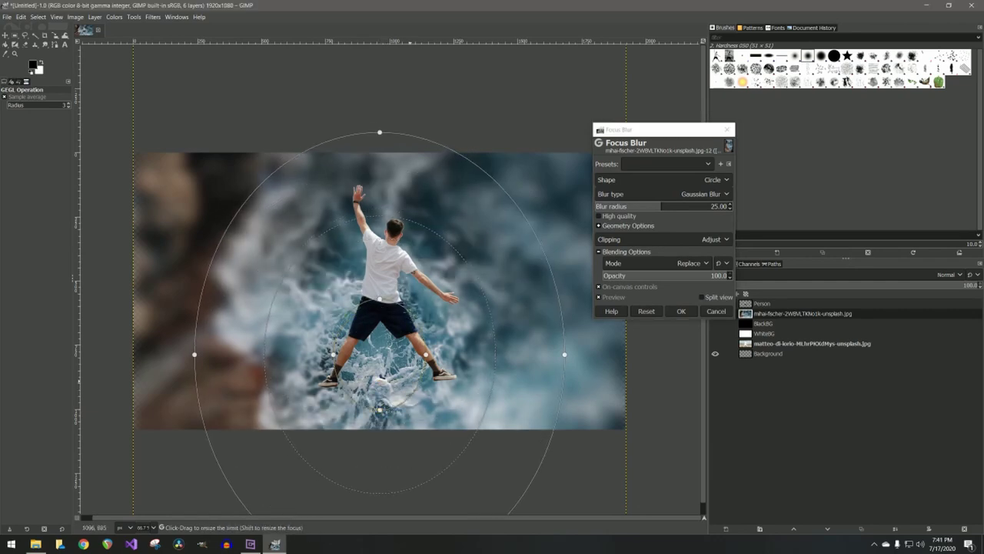
{"action": "left_click_drag", "start_coordinate": [383, 353], "coordinate": [460, 279]}
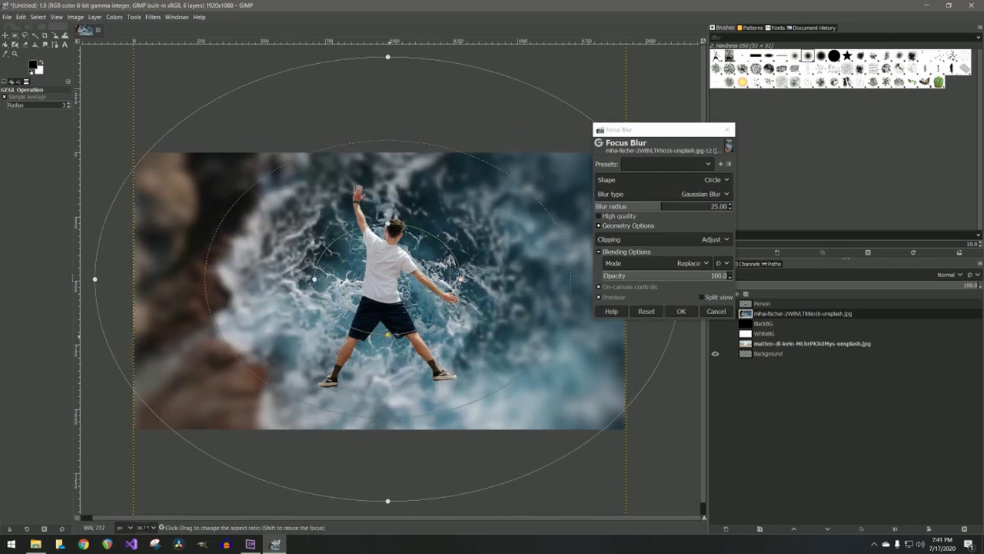
{"action": "left_click_drag", "start_coordinate": [388, 335], "coordinate": [388, 360]}
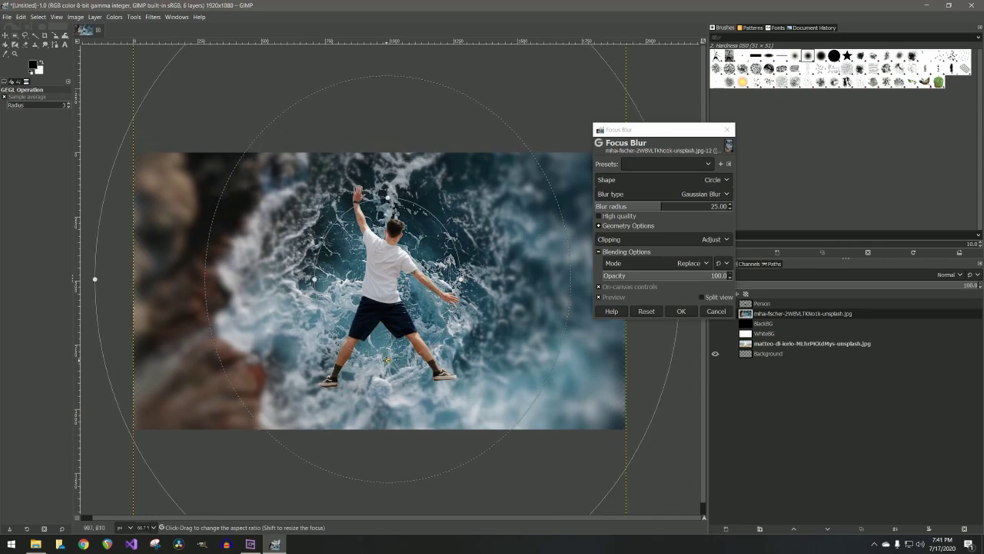
{"action": "left_click_drag", "start_coordinate": [388, 199], "coordinate": [388, 169]}
{"action": "left_click_drag", "start_coordinate": [314, 278], "coordinate": [262, 279]}
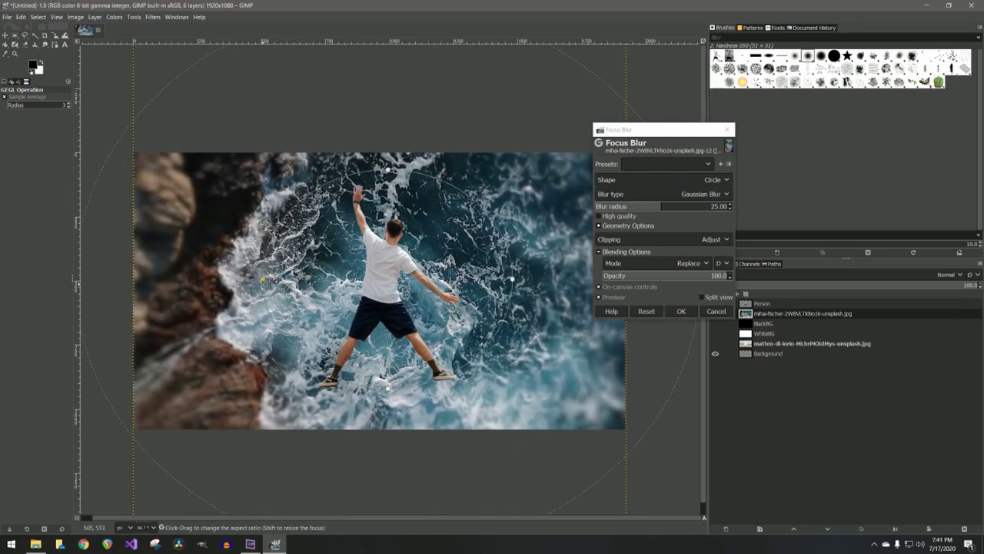